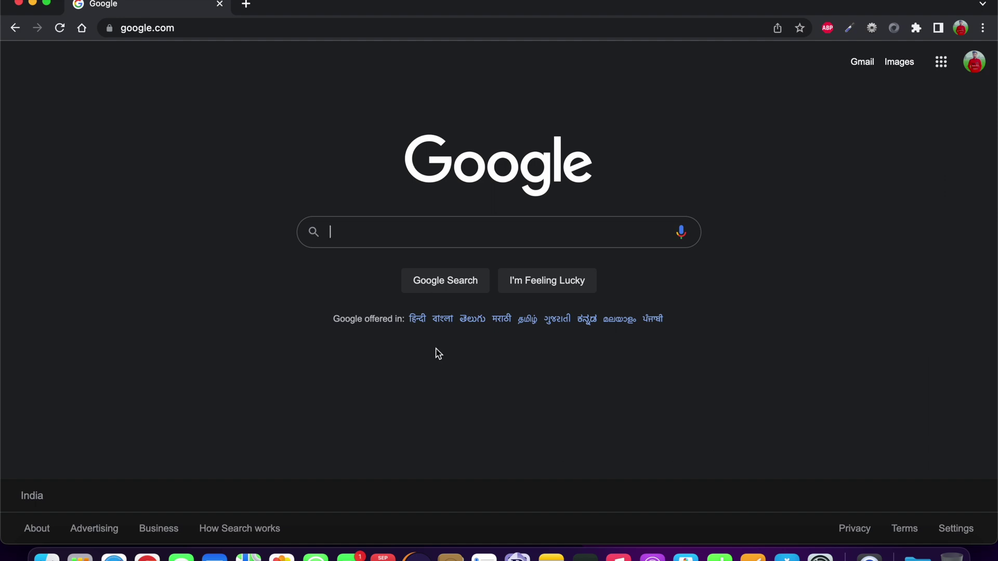
Search Google for 'mysql for mac' and open the MySQL Community Server download result.
type("mysql ")
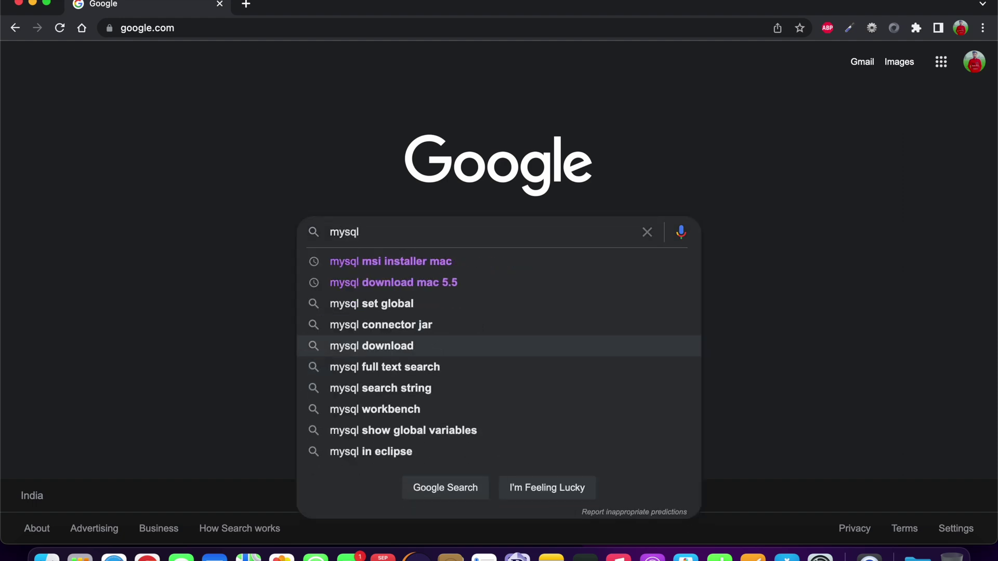
type("for mac")
key("Return")
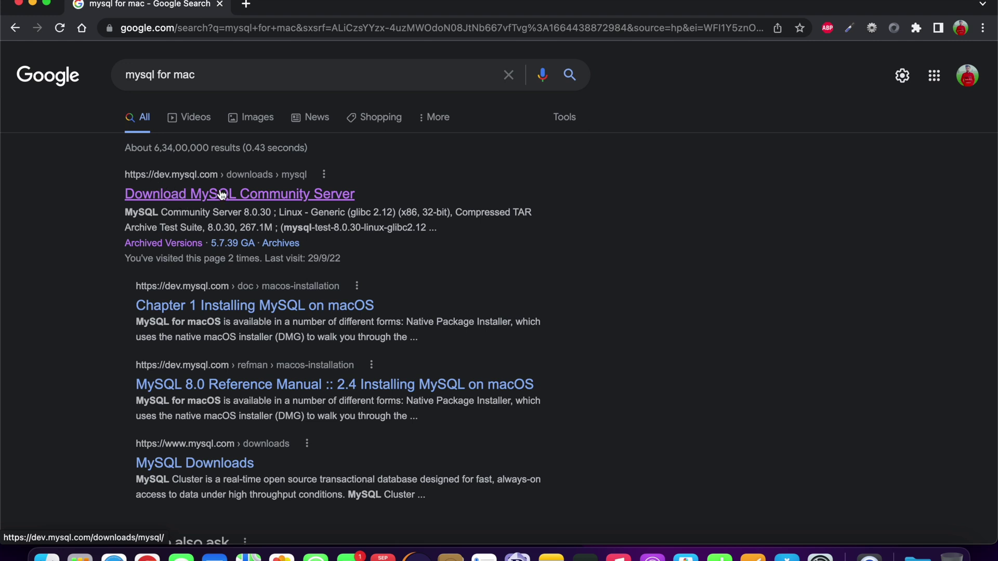
left_click(229, 194)
Open the MySQL Community Server 8.0.30 page and filter packages to macOS 12 (ARM, 64-bit).
left_click(192, 198)
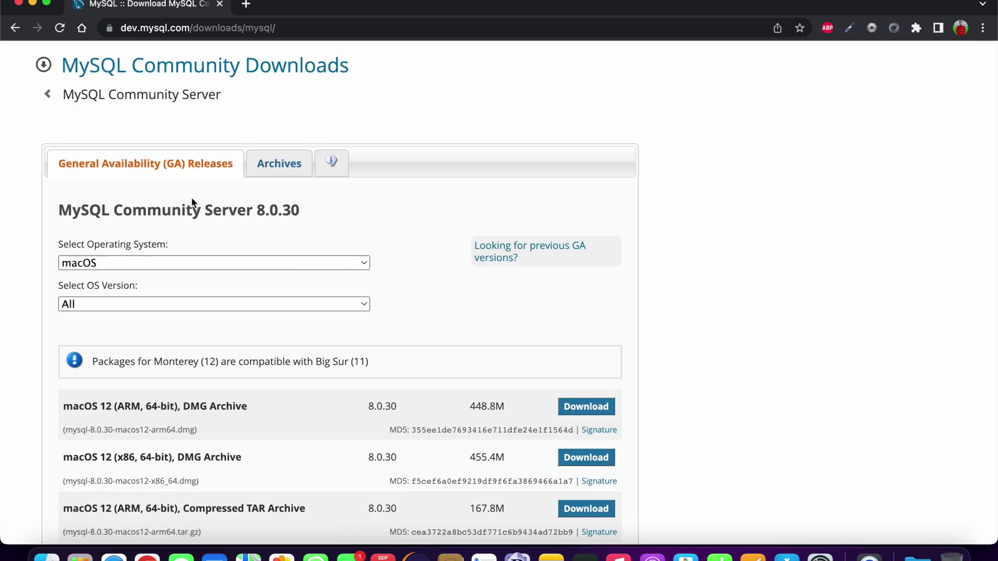
scroll(191, 197, "down", 3)
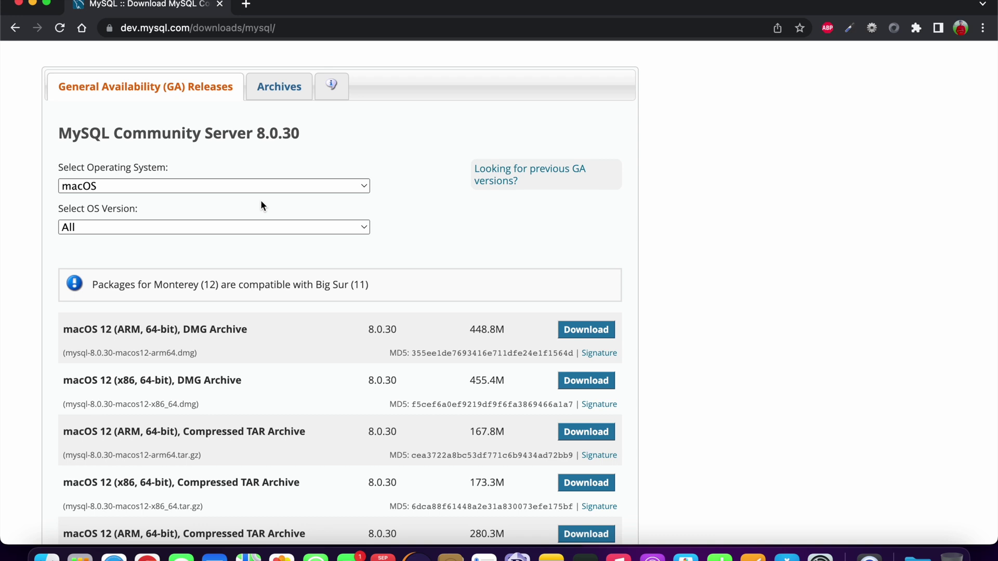
scroll(169, 206, "down", 3)
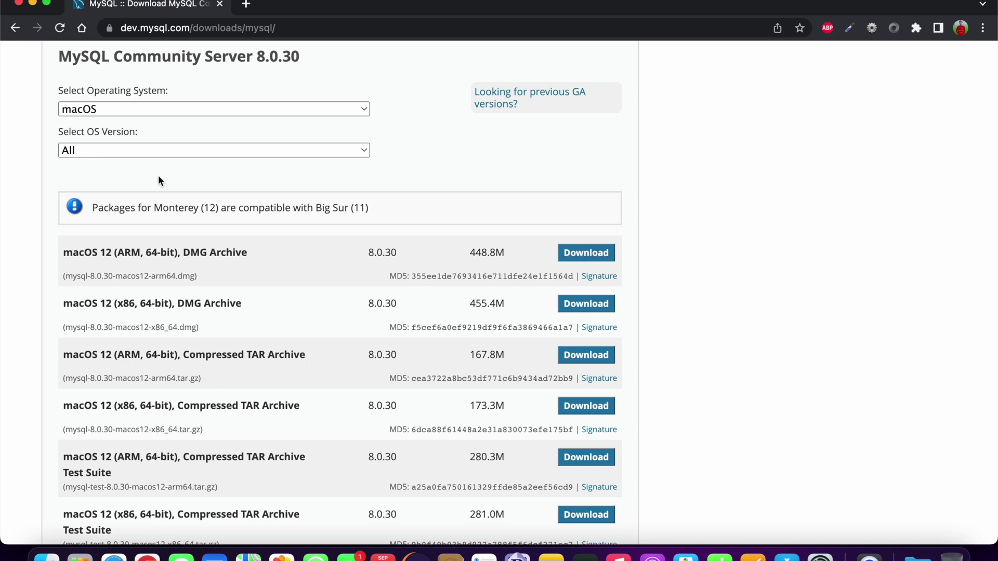
left_click(151, 152)
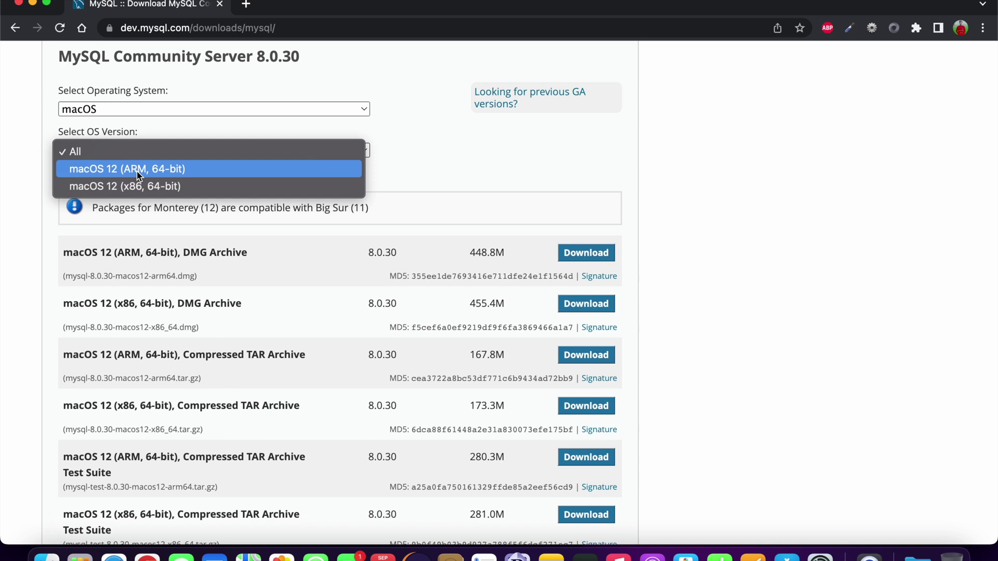
left_click(138, 173)
scroll(258, 182, "down", 3)
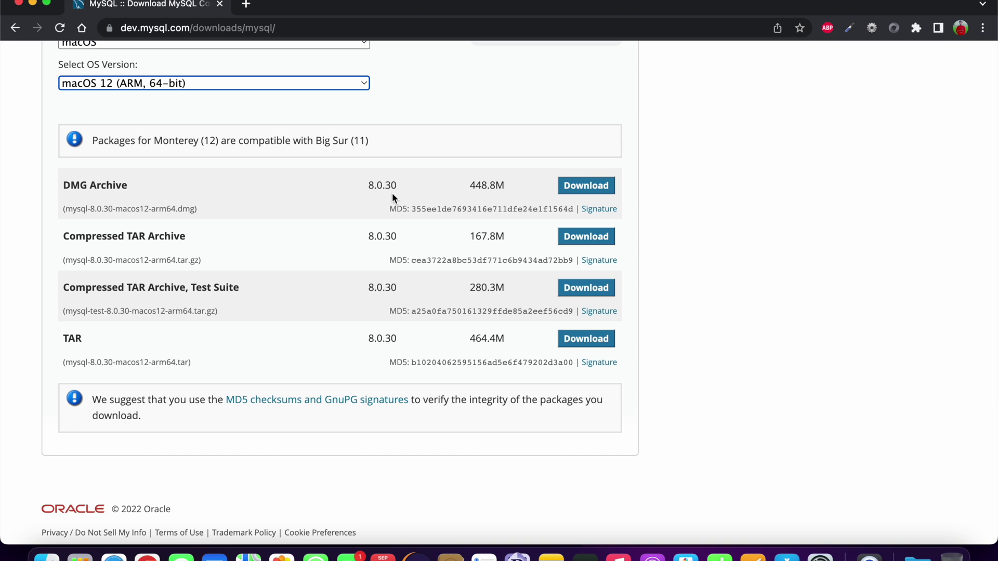
Download the 448.8M DMG Archive without signing in and reveal it in its folder.
left_click(589, 193)
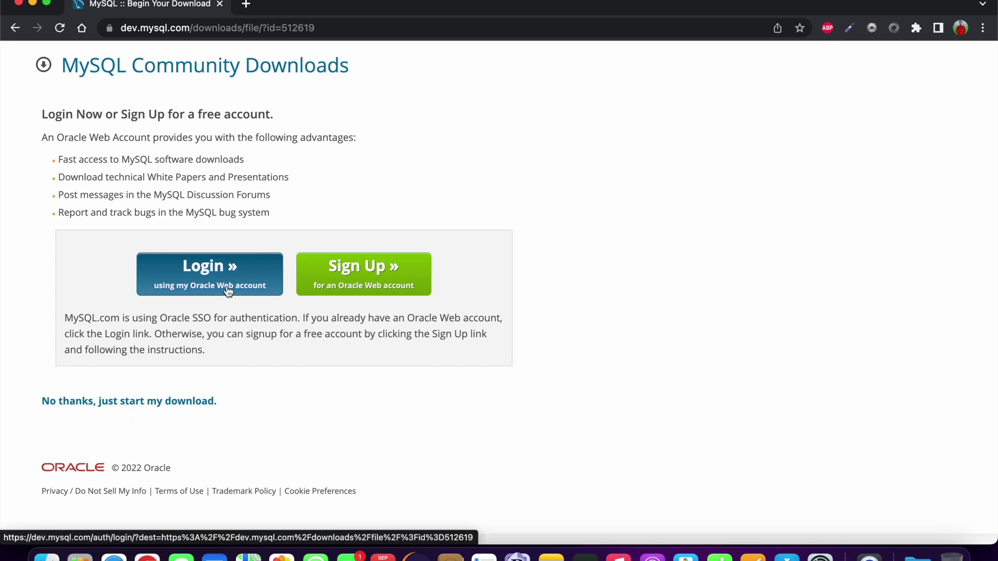
left_click(108, 405)
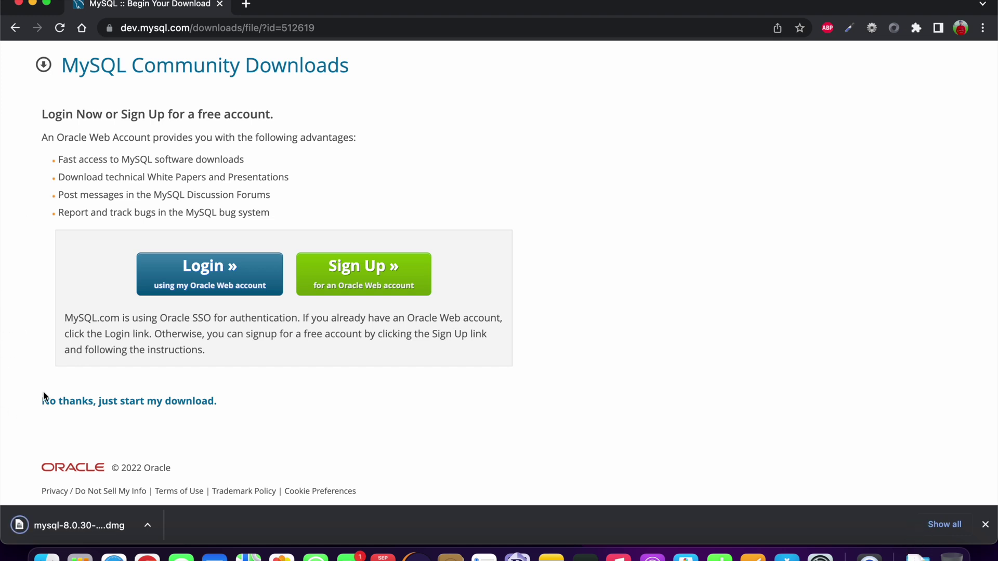
left_click(67, 527)
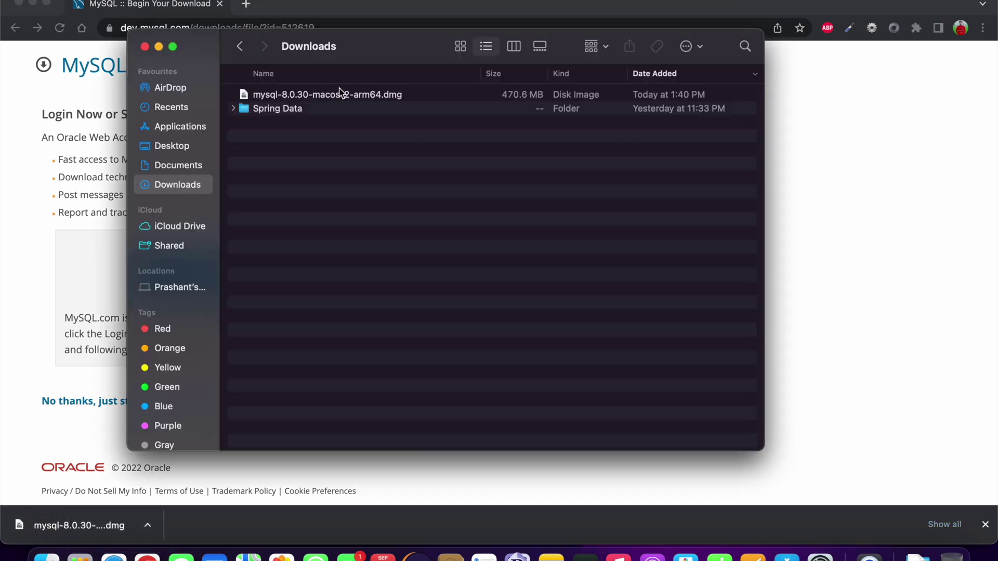
Mount mysql-8.0.30-macos12-arm64.dmg and launch its mysql-8.0.30-macos12-arm64.pkg installer.
double_click(323, 99)
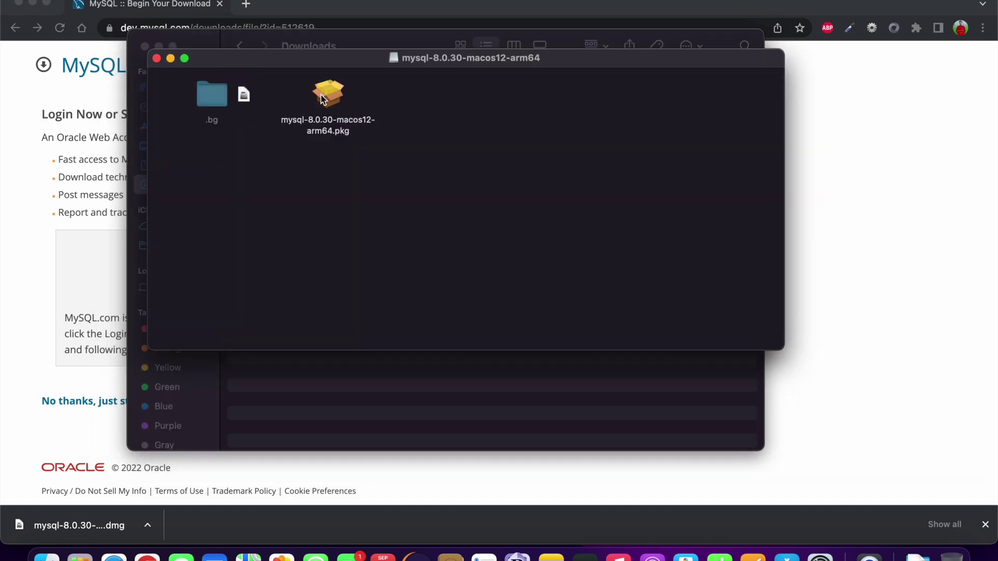
double_click(325, 97)
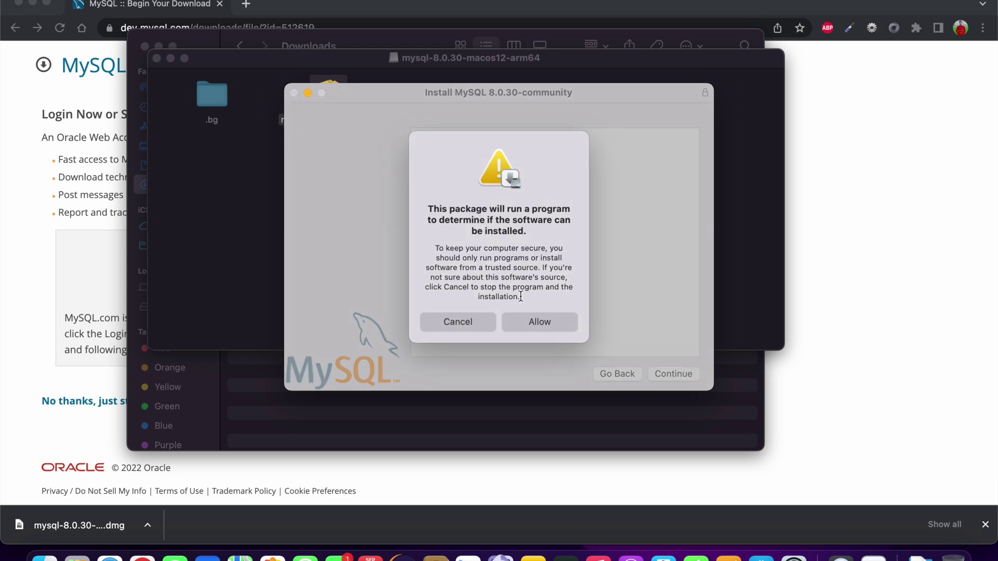
Pass the installer's pre-install check and accept the MySQL licence agreement.
left_click(525, 323)
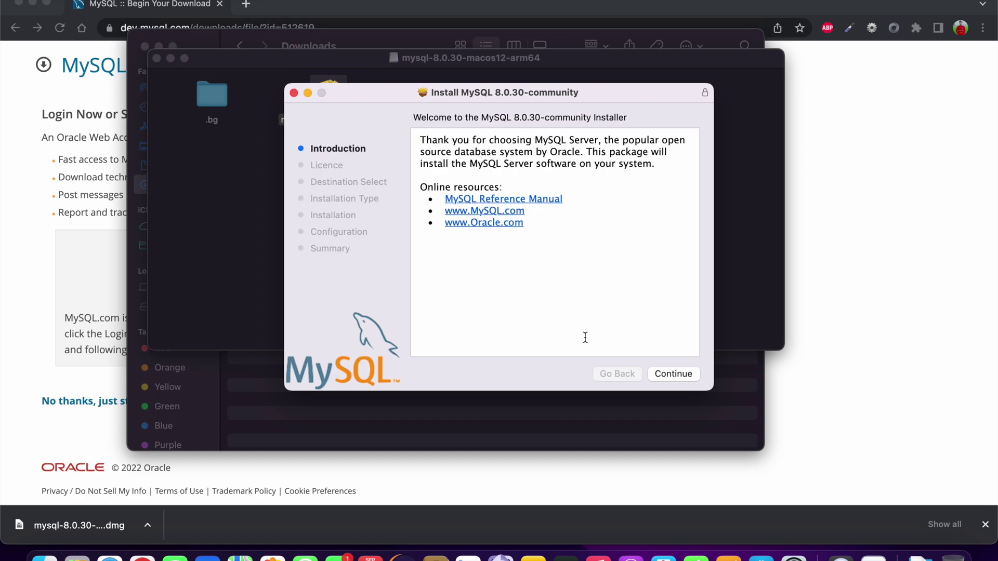
left_click(673, 374)
scroll(637, 343, "down", 5)
scroll(636, 343, "down", 10)
left_click(655, 374)
left_click(636, 277)
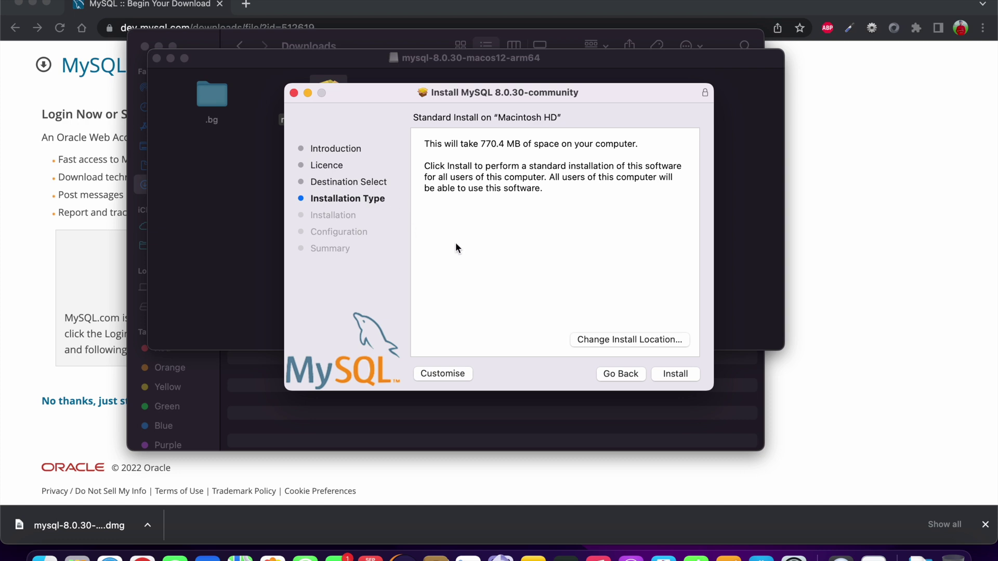
Run the standard install authorised with the admin password, keeping Strong Password Encryption.
left_click(676, 374)
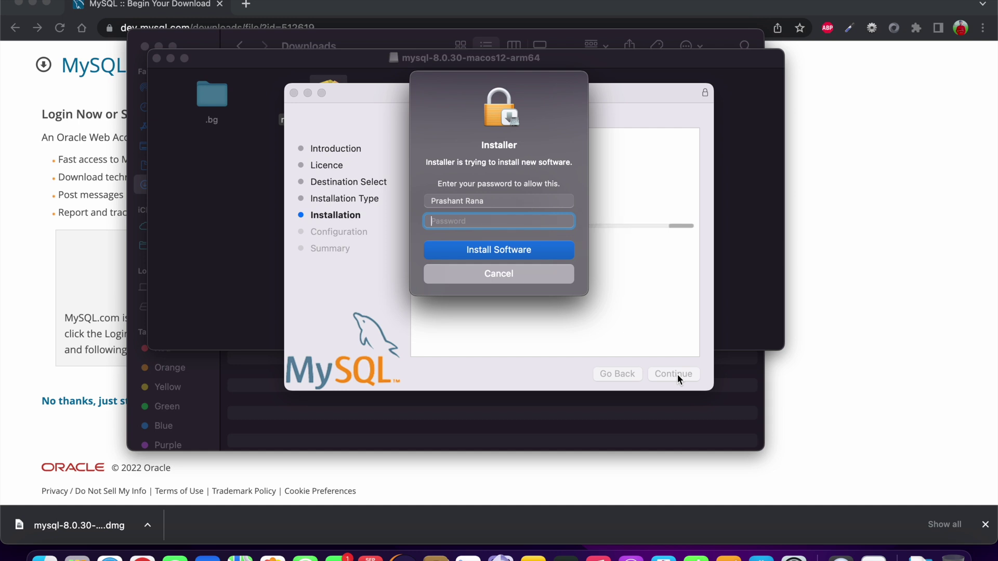
type("•••••••••")
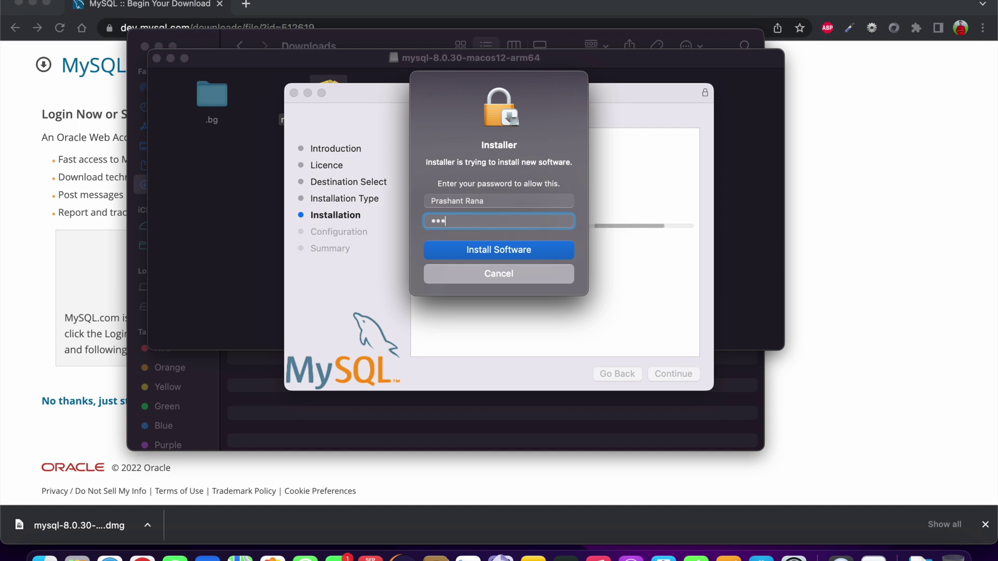
type("•")
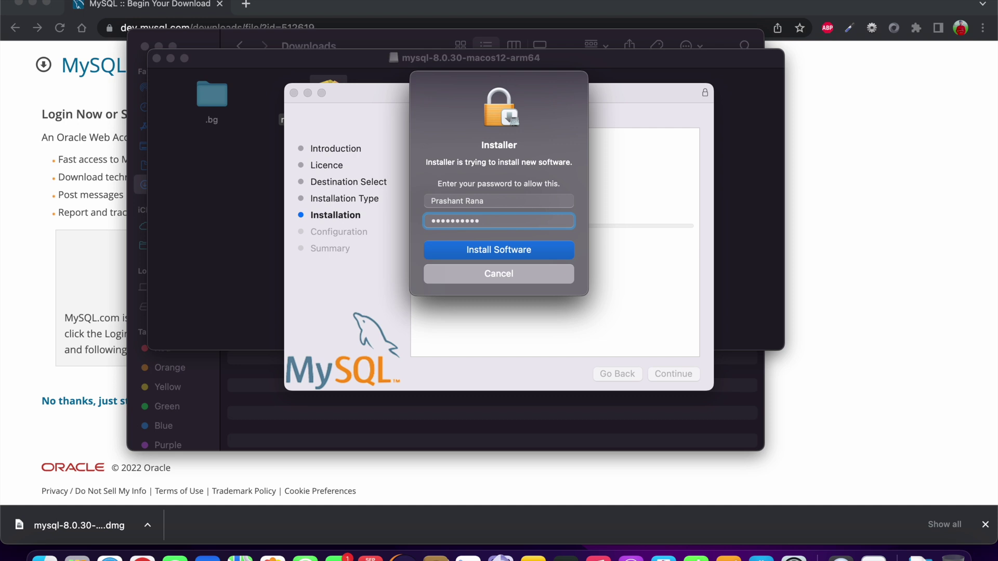
key("Return")
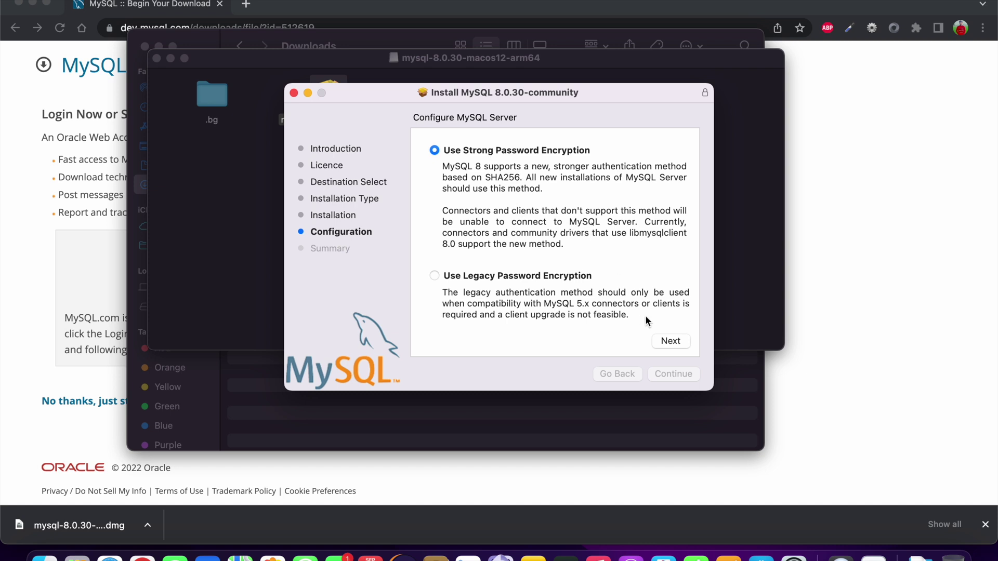
left_click(671, 340)
Set the root user's password and authorise the server configuration with the admin password.
left_click(464, 176)
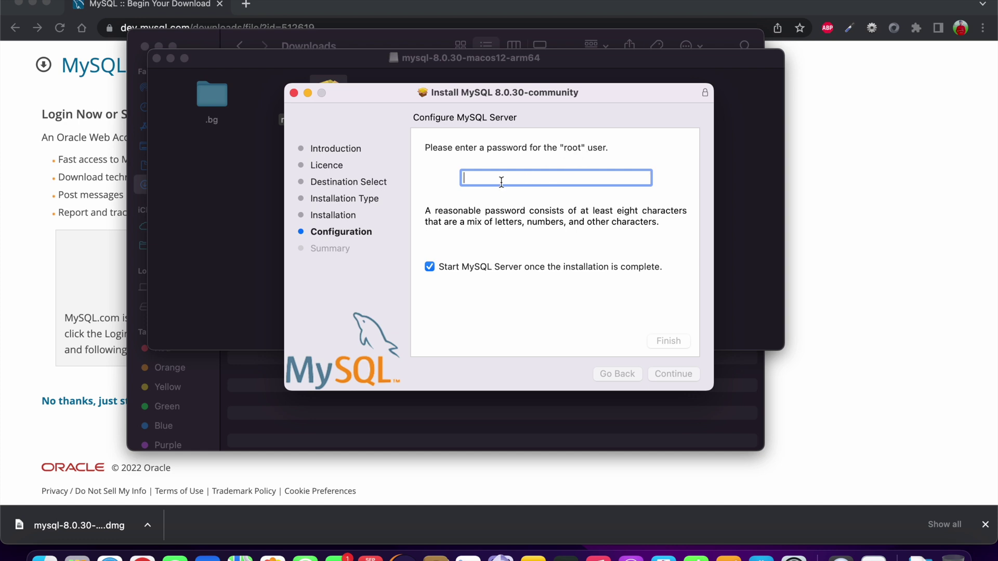
type("****")
type("••••")
left_click(669, 345)
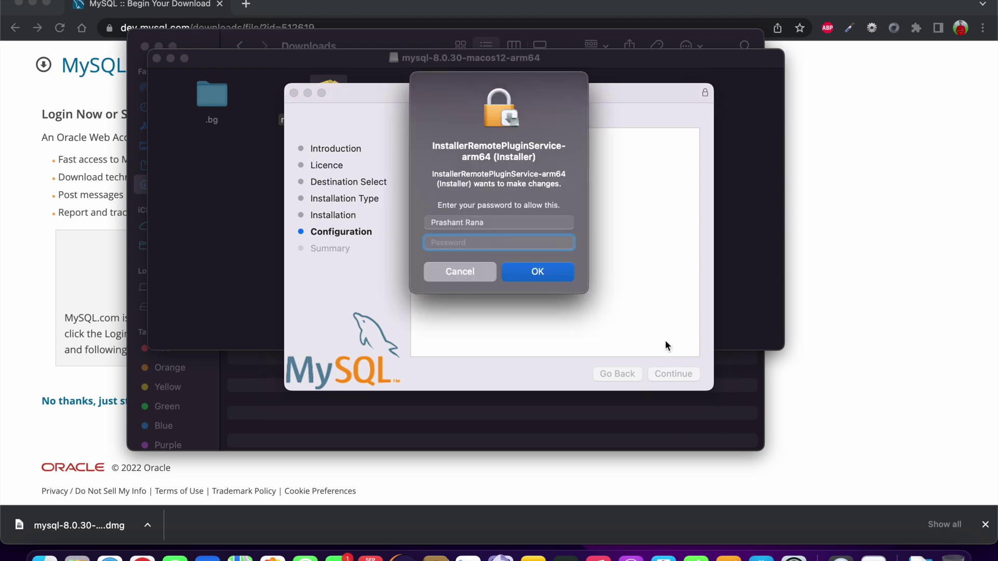
type("••••••••••")
left_click(541, 274)
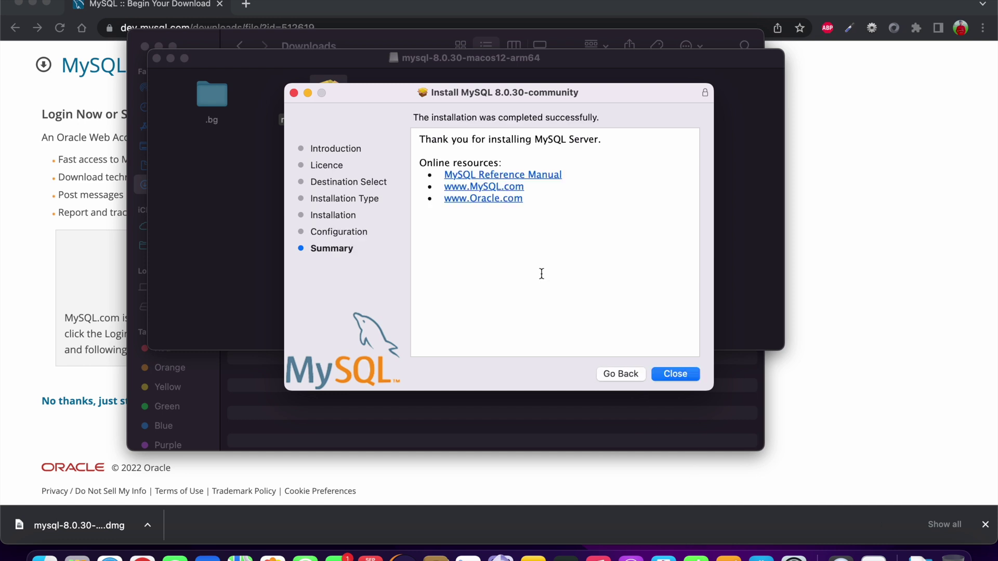
Close the finished installer, move it to the Bin, and open System Preferences.
left_click(679, 374)
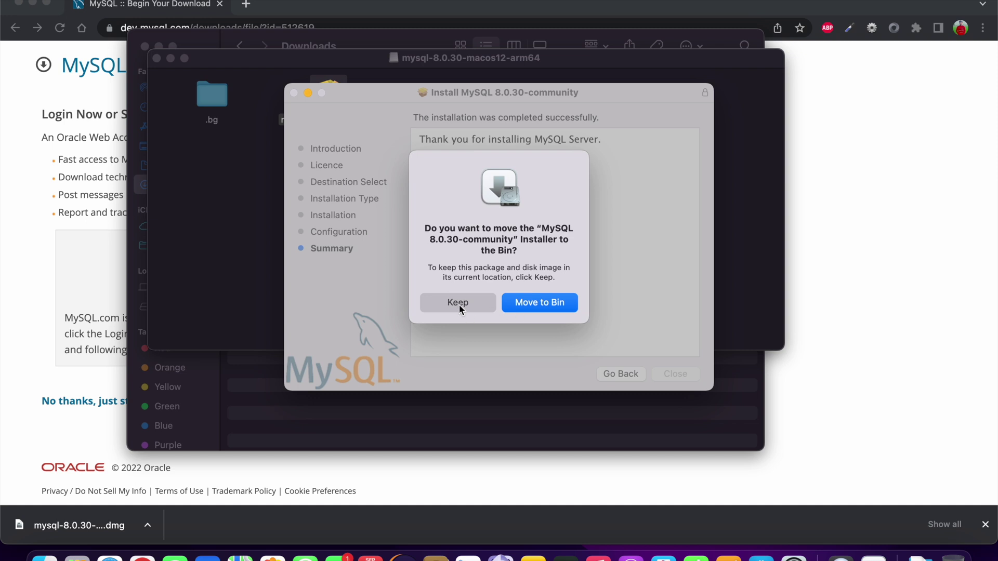
left_click(537, 306)
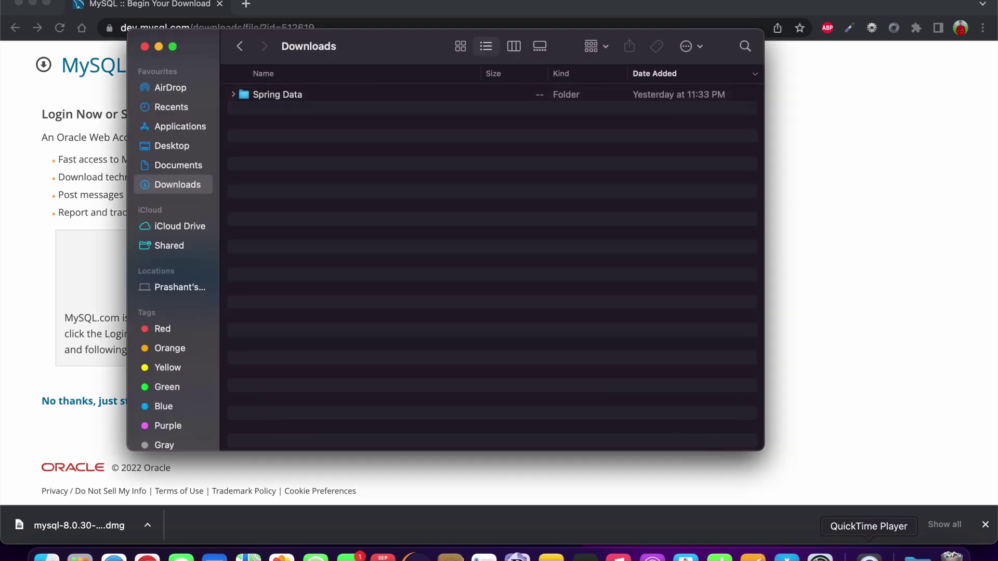
left_click(819, 555)
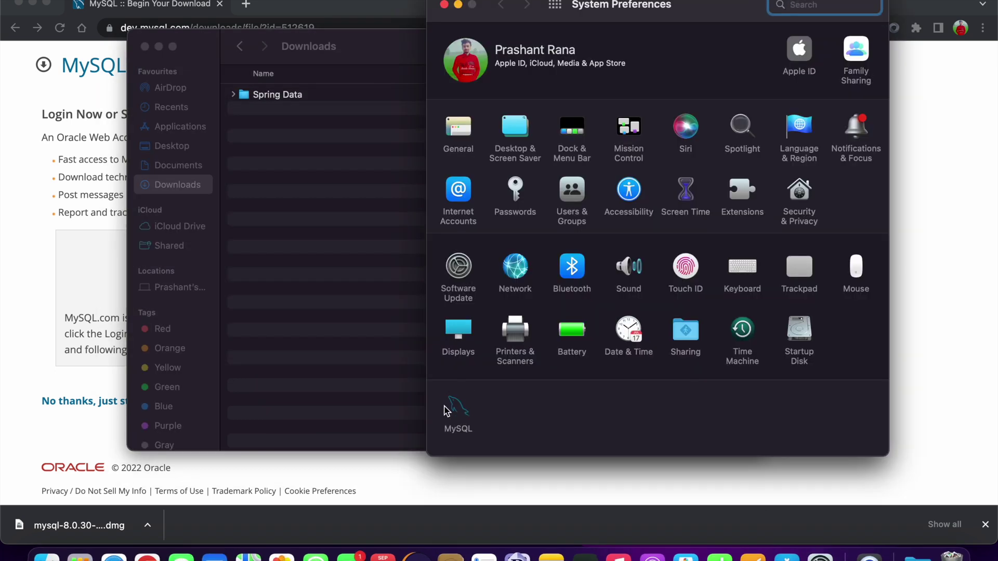
View the MySQL pane showing the 8.0.30-arm64 server running, then bring up Spotlight.
left_click(462, 416)
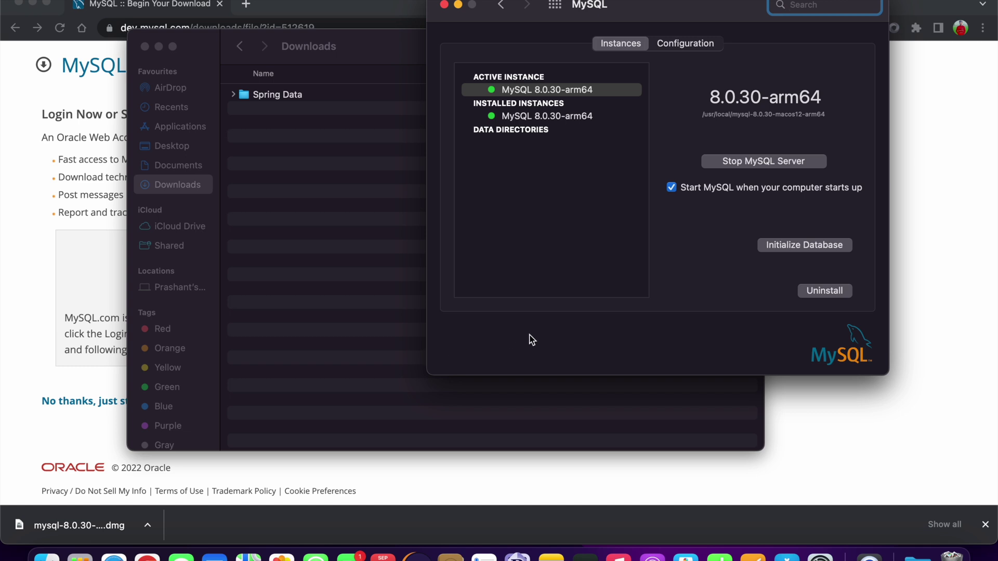
key("super+space")
Launch Terminal and run echo $SHELL to confirm the shell is /bin/zsh.
type("terminal")
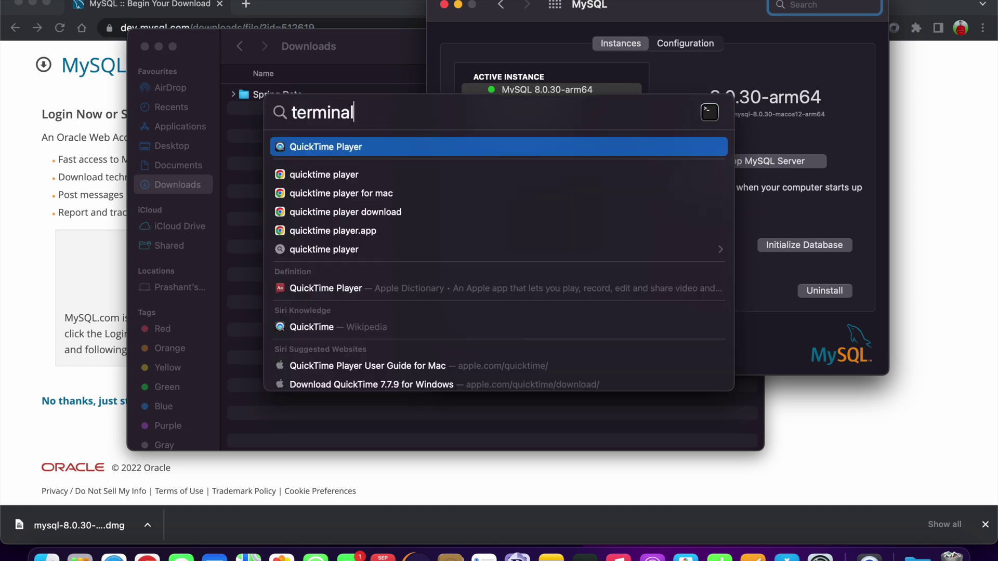
key("Return")
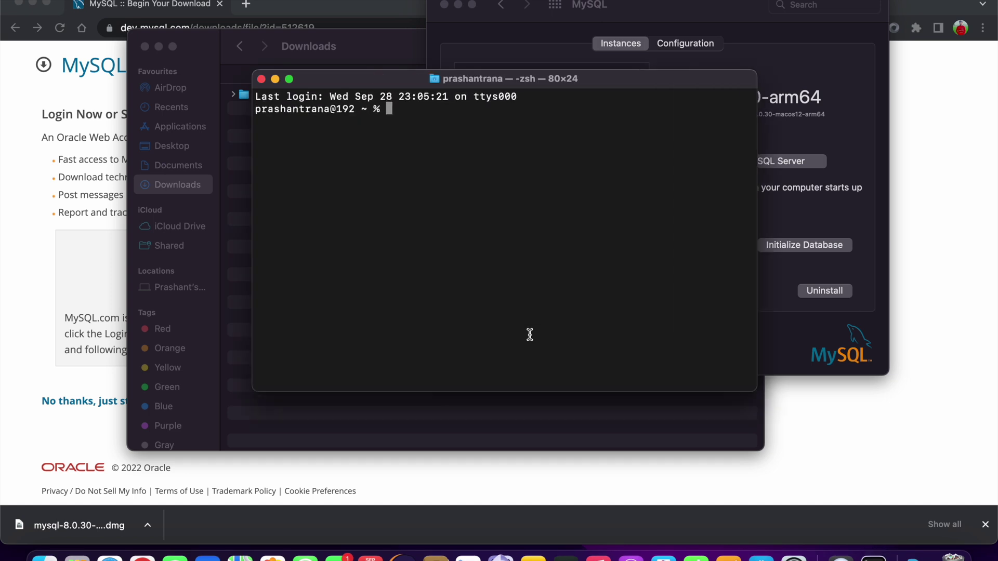
left_click_drag(393, 85, 295, 155)
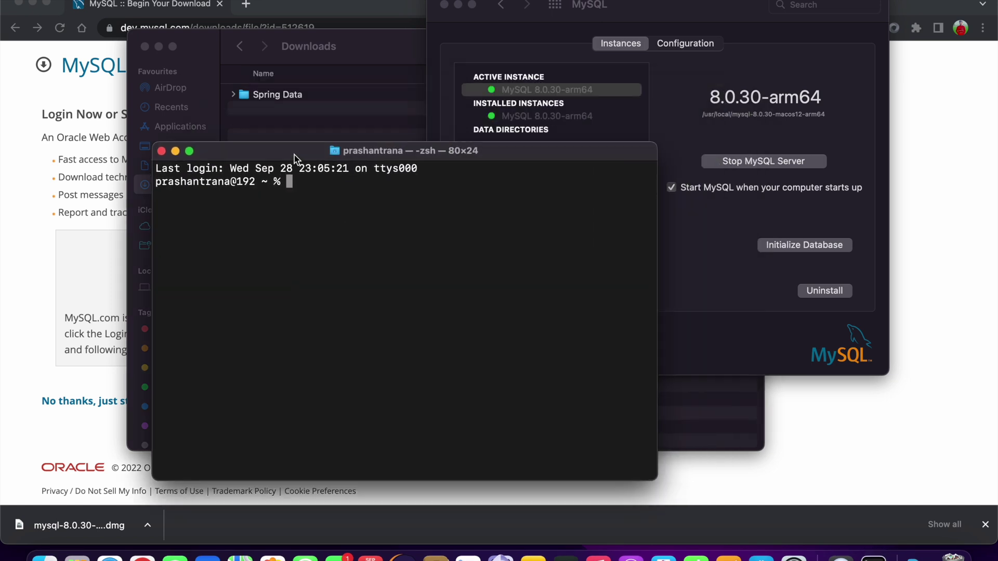
type("echo $SHELL")
key("Return")
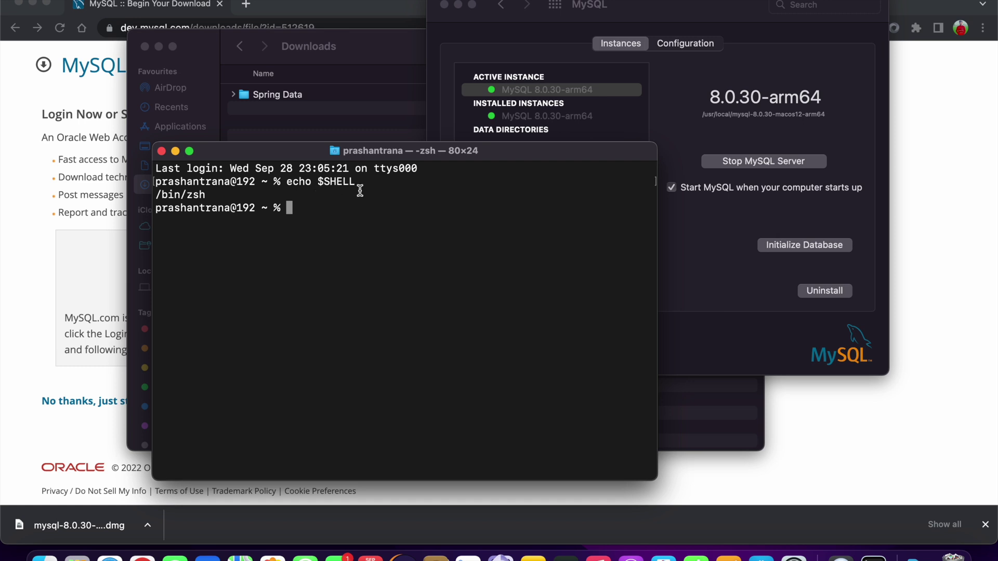
List all home-directory files with ls -al and start typing a touch .zshenv command.
type("ls -al")
key("Return")
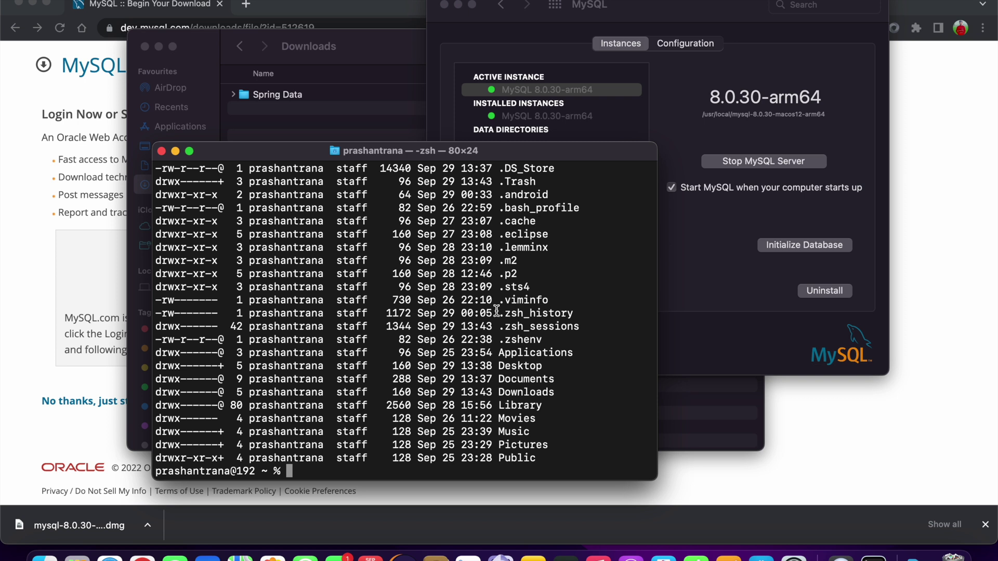
type("touch .bash_profile")
key("BackSpace")
key("BackSpace")
key("BackSpace")
key("BackSpace")
key("BackSpace")
key("BackSpace")
key("BackSpace")
key("BackSpace")
key("BackSpace")
key("BackSpace")
key("BackSpace")
key("BackSpace")
key("BackSpace")
type(".zshenv")
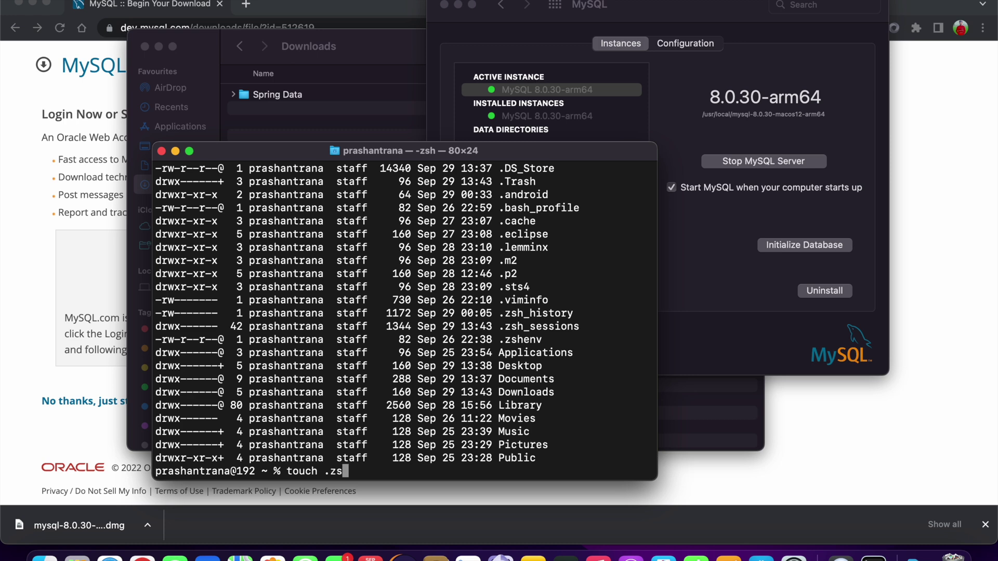
Clear the prompt, open .zshenv in vi showing its JAVA_HOME export, then reopen Spotlight.
key("BackSpace")
key("BackSpace")
key("BackSpace")
key("BackSpace")
key("BackSpace")
key("BackSpace")
key("BackSpace")
key("BackSpace")
key("BackSpace")
key("BackSpace")
key("BackSpace")
key("BackSpace")
key("BackSpace")
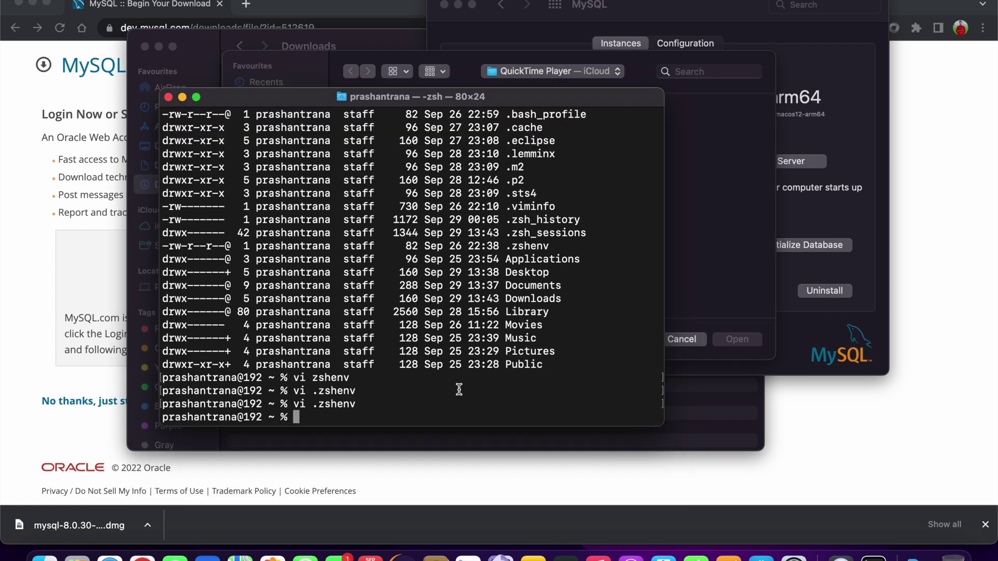
key("Up")
key("Return")
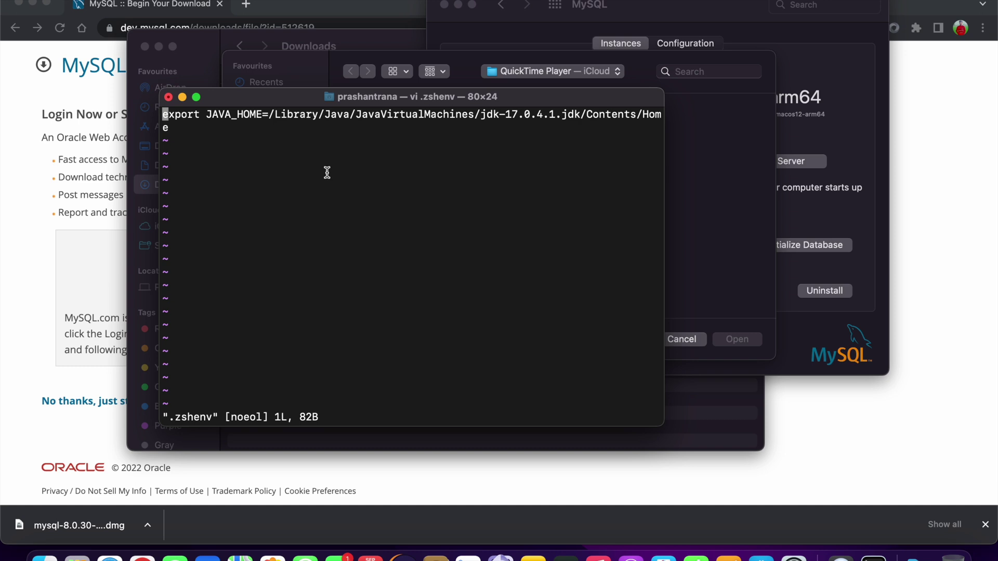
key("super+space")
key("BackSpace")
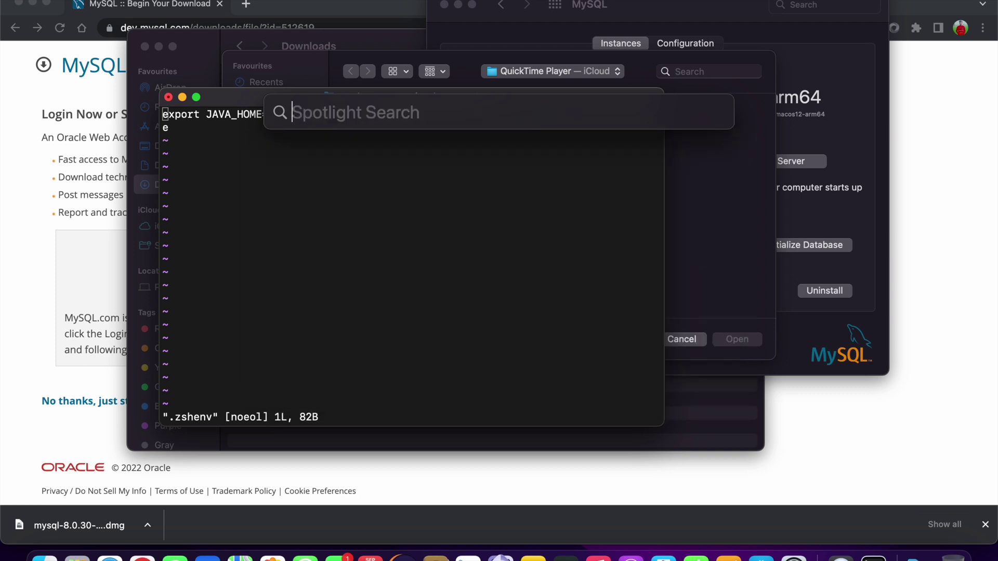
Browse in Finder to /usr/local/mysql-8.0.30-macos12-arm64/bin.
type("/usr")
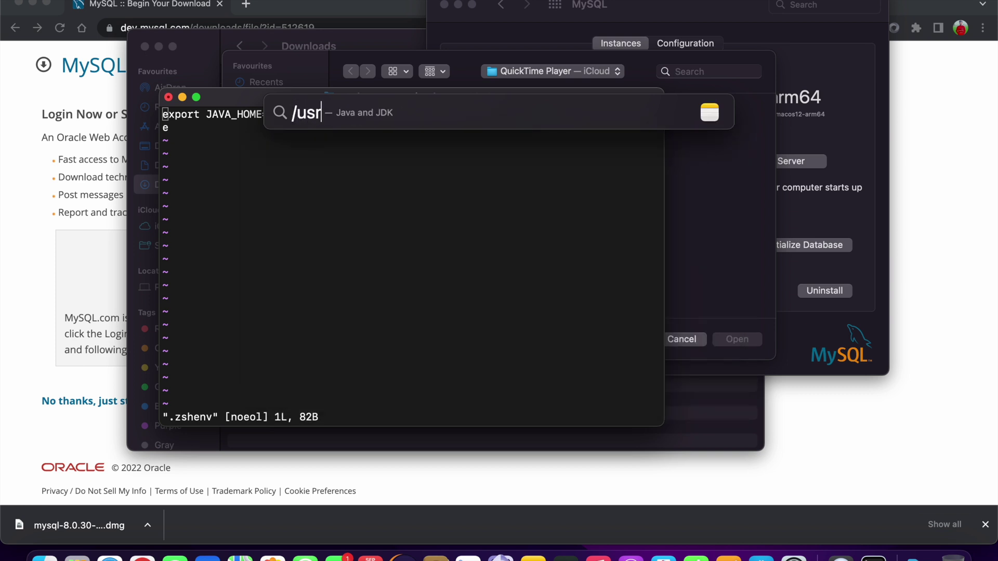
type("/loca")
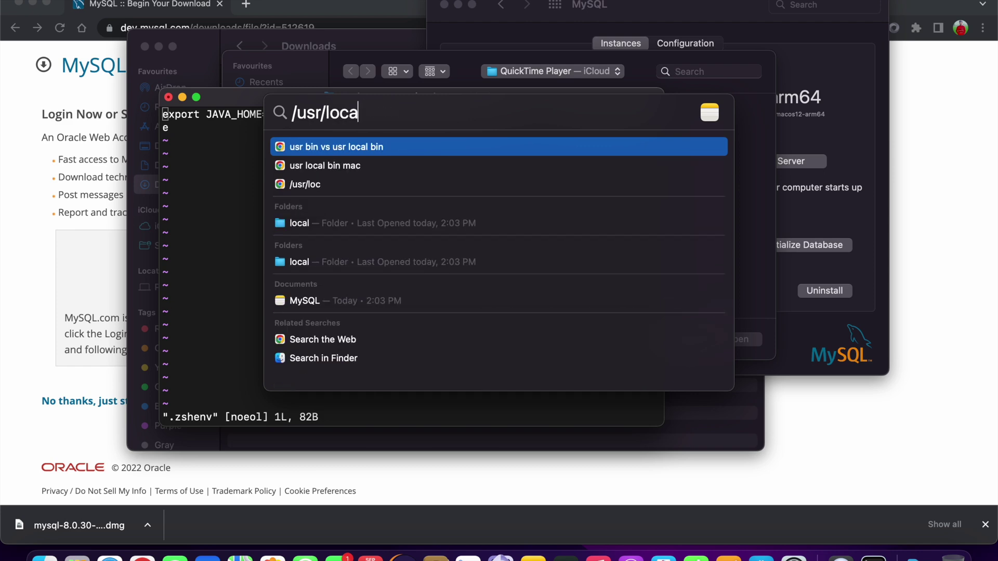
type("l")
left_click(321, 261)
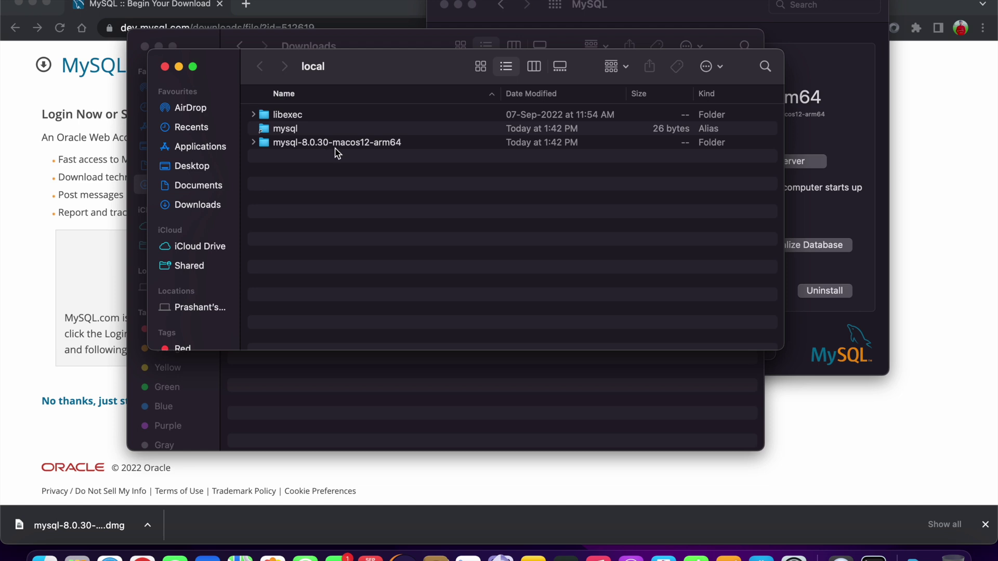
double_click(337, 143)
double_click(289, 115)
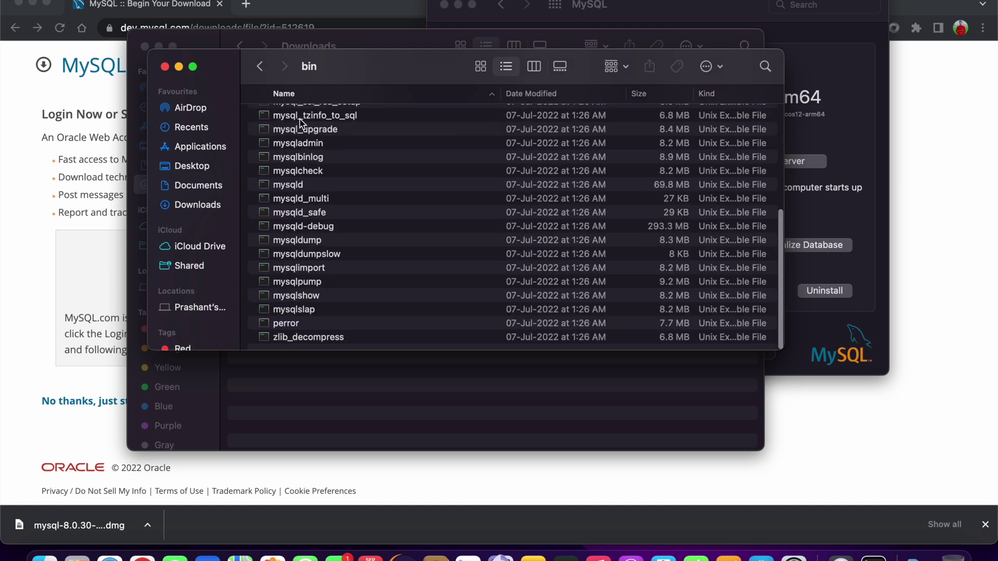
Show mysqld-debug's info and select its /usr/local/mysql-8.0.30-macos12-arm64/bin location path.
right_click(426, 230)
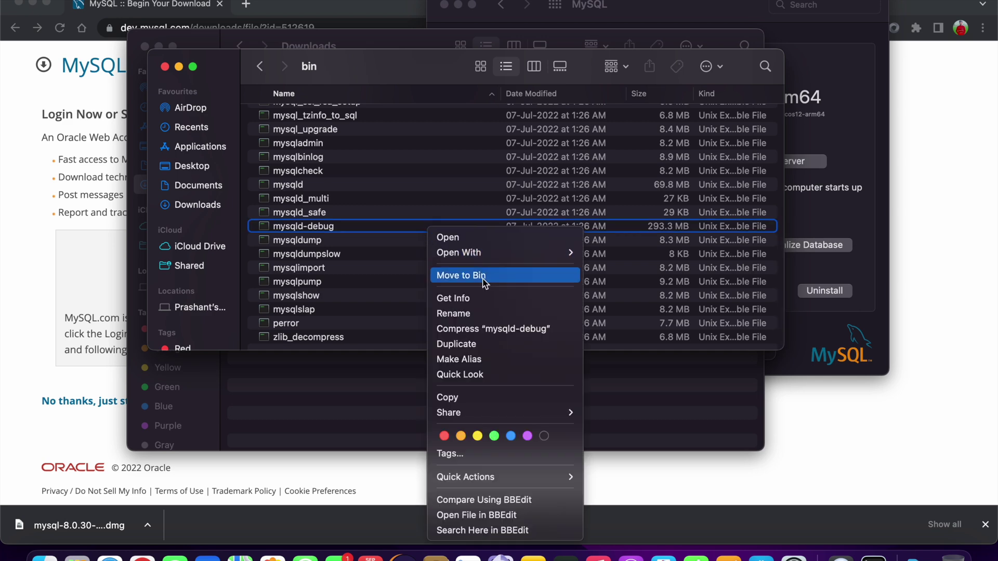
left_click(473, 295)
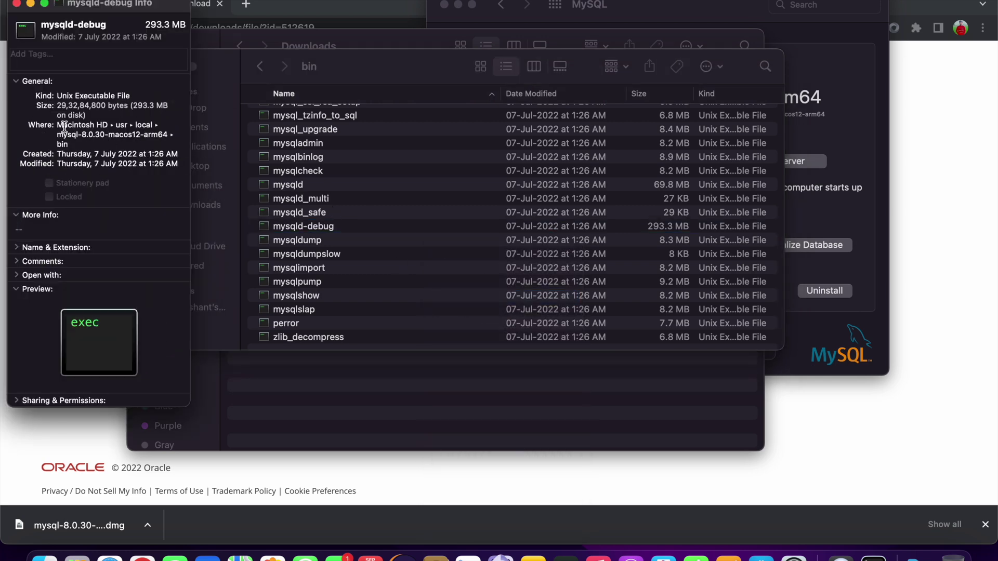
double_click(61, 126)
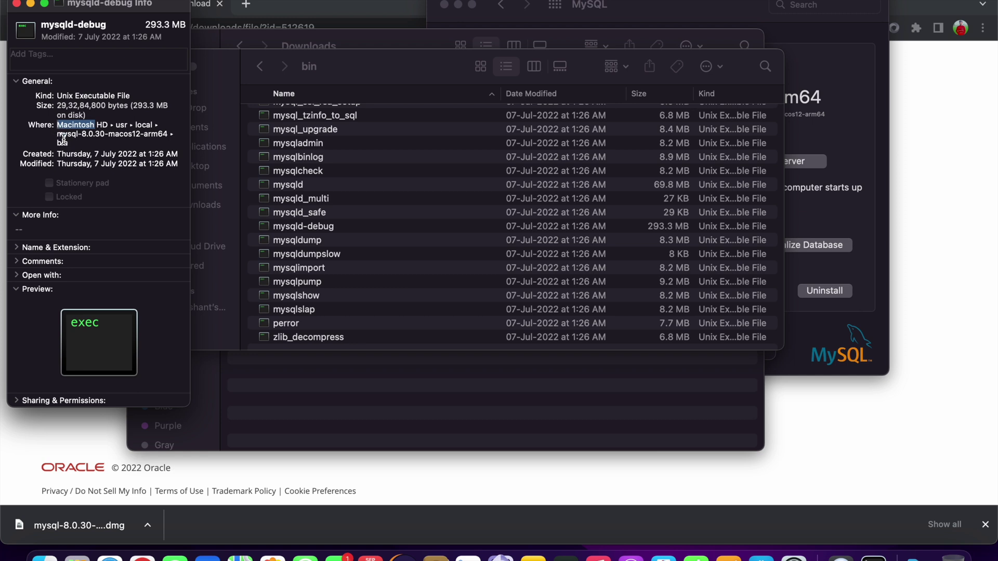
left_click(56, 125)
left_click_drag(57, 125, 74, 144)
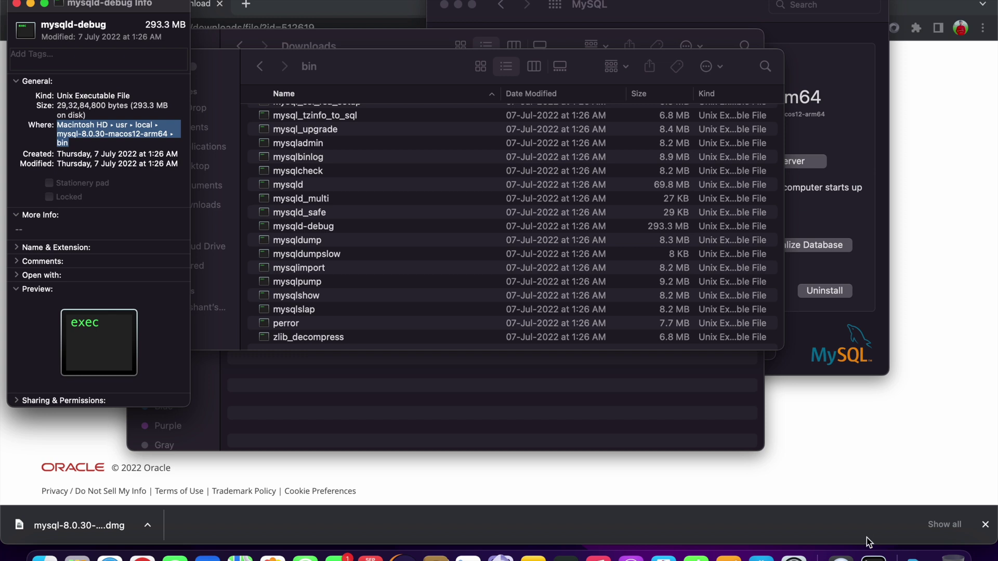
left_click(873, 557)
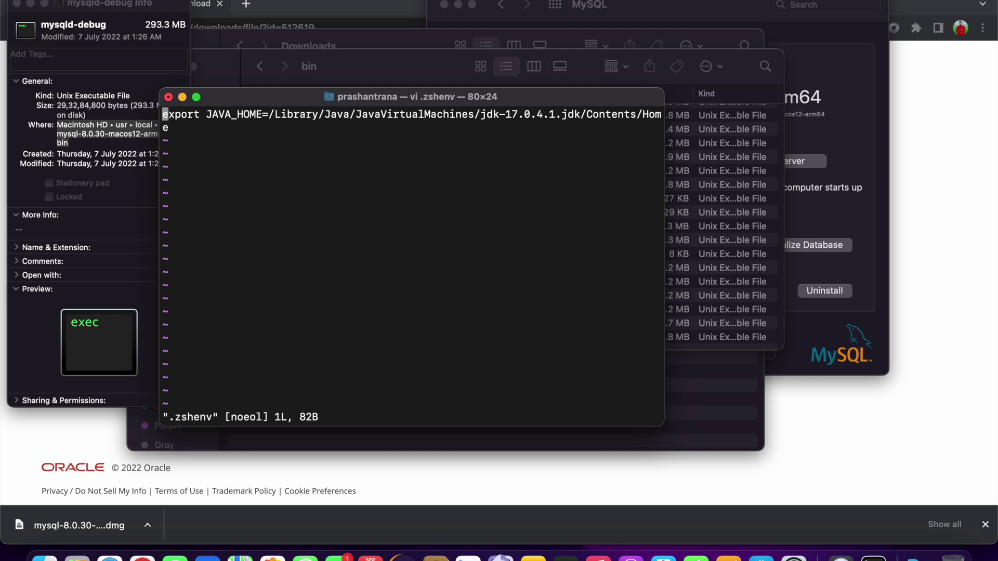
Add 'export PATH=${PATH}:/usr/local/mysql-8.0.30-macos12-arm64/bin' below the JAVA_HOME line in .zshenv and enter :wq.
key("i")
key("Right")
key("Right")
key("Right")
key("Right")
key("Right")
key("Right")
key("Right")
key("Right")
key("Right")
key("Right")
key("Right")
key("Right")
key("Right")
key("Right")
key("Right")
key("Right")
key("Right")
key("Right")
key("Right")
key("Right")
key("Right")
key("Right")
key("Right")
key("Right")
key("Right")
key("Right")
key("Right")
key("Right")
key("Right")
key("Right")
key("Right")
key("Right")
key("Right")
key("Right")
key("Right")
key("Right")
key("Right")
key("Right")
key("Right")
key("Right")
key("Right")
key("Right")
key("Right")
key("Right")
key("Right")
key("Right")
key("Right")
key("Right")
key("Right")
key("Right")
key("Right")
key("Right")
key("Right")
key("Right")
key("Right")
key("Right")
key("Right")
key("Right")
key("Right")
key("Right")
key("Right")
key("Right")
key("Right")
key("Right")
key("Right")
key("Right")
key("Right")
key("Right")
key("Right")
key("Right")
key("Right")
key("Right")
key("Right")
key("Right")
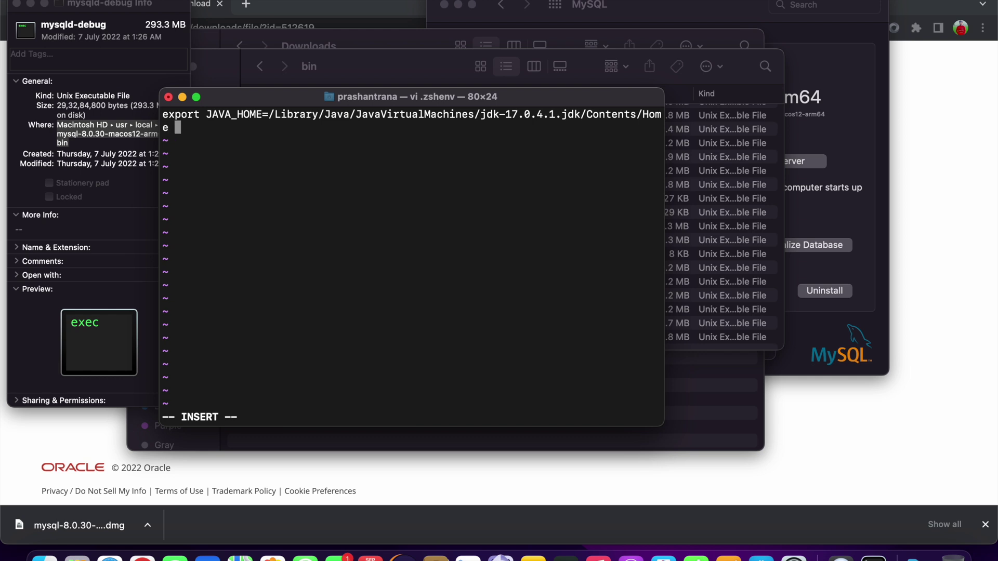
key("Return")
type("export PATH")
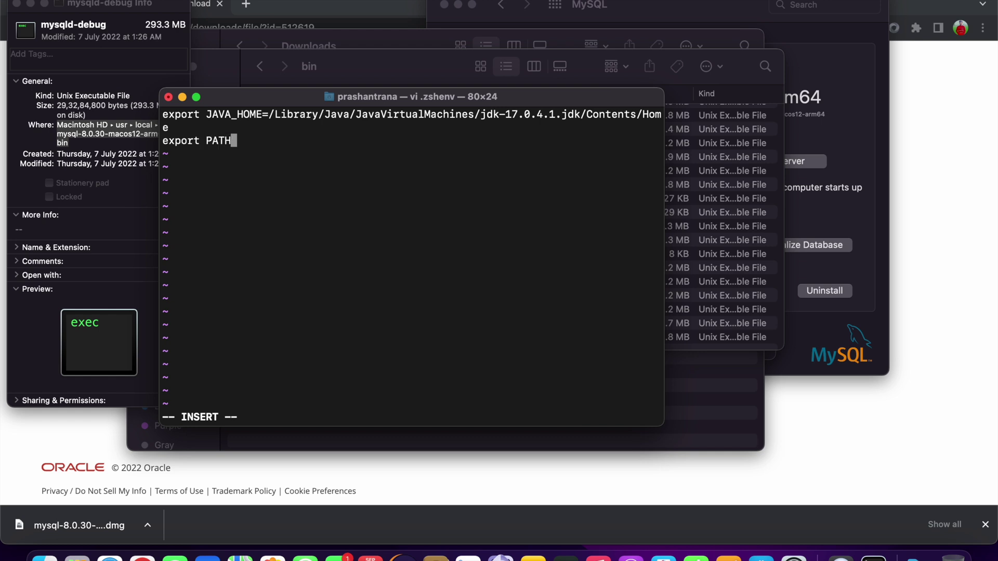
type("=")
type("${PATH}")
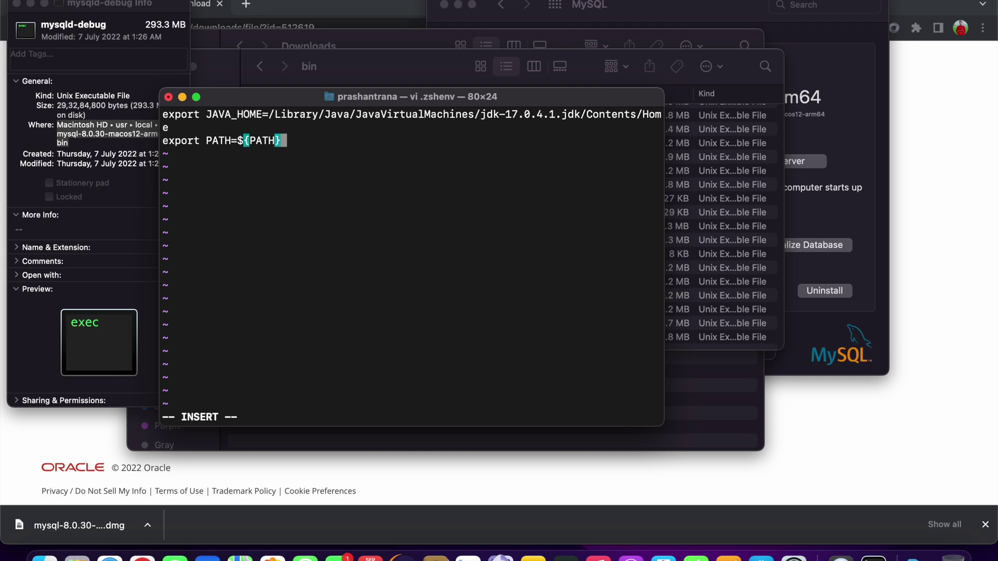
type(":/")
key("BackSpace")
type("/usr/local/mysql-8.0.30-macos12-arm64/bin")
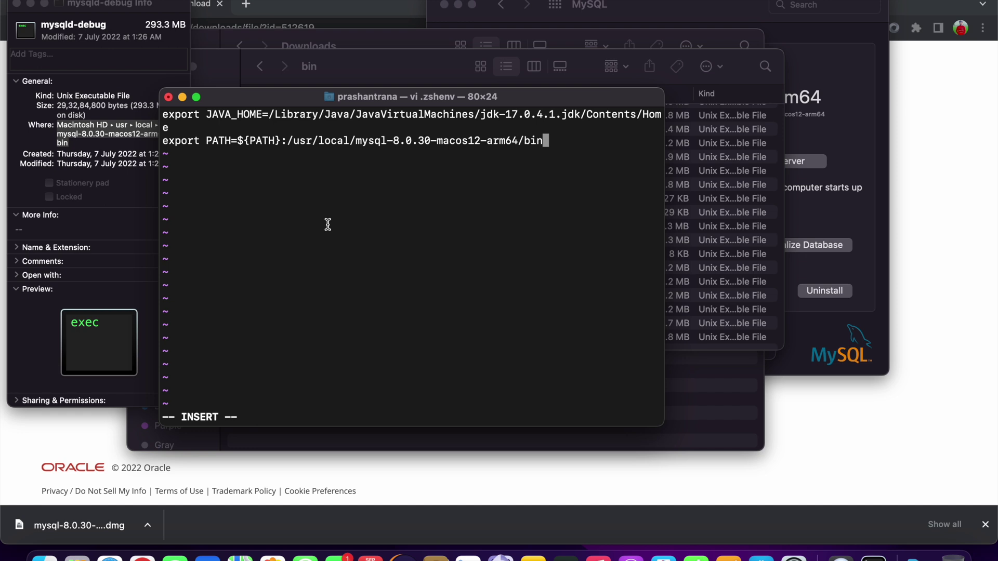
key("Escape")
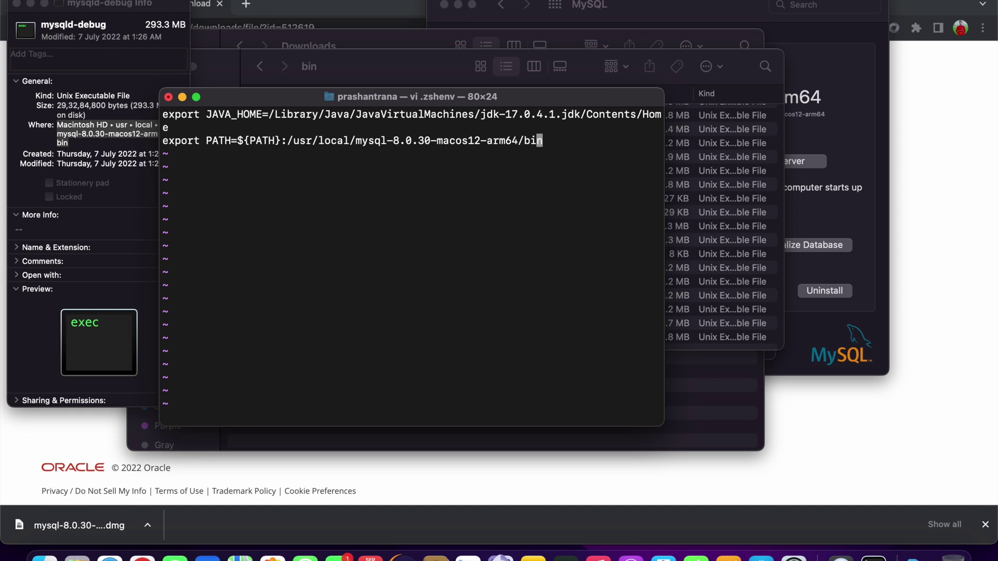
key("shift+semicolon")
type("wq")
Save .zshenv, then reopen it in vi to confirm both export lines and quit with :q.
key("Return")
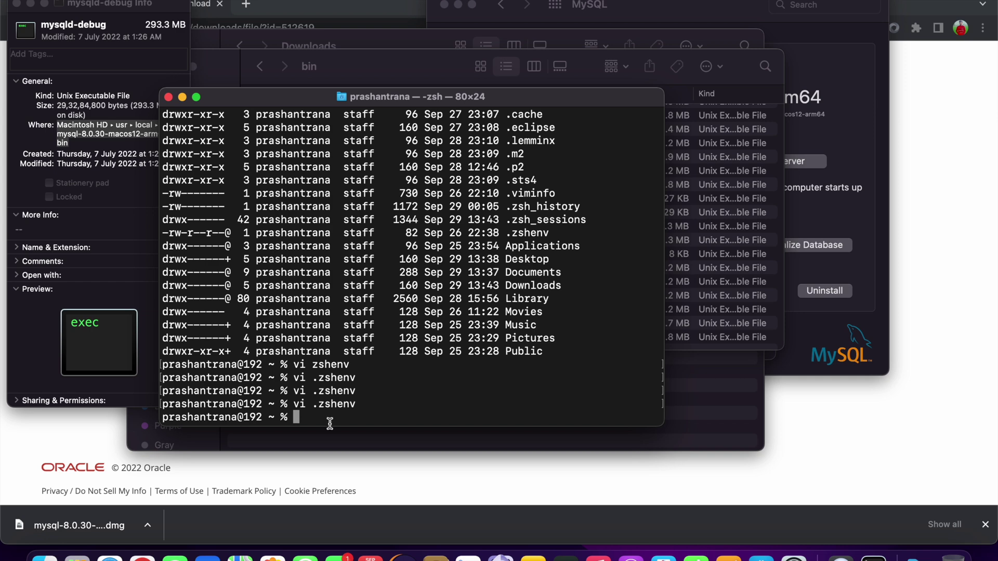
key("Up")
key("Return")
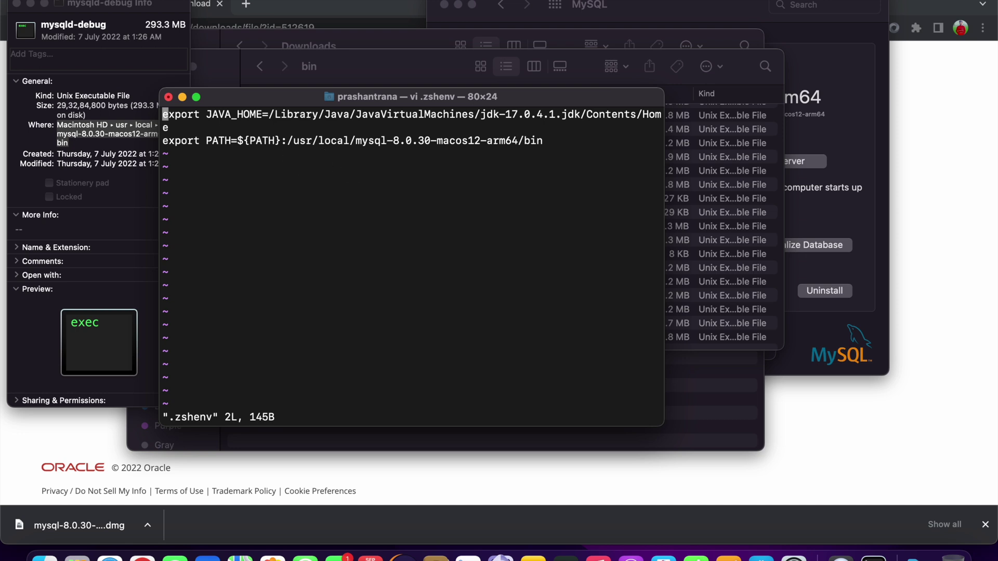
type(":q!")
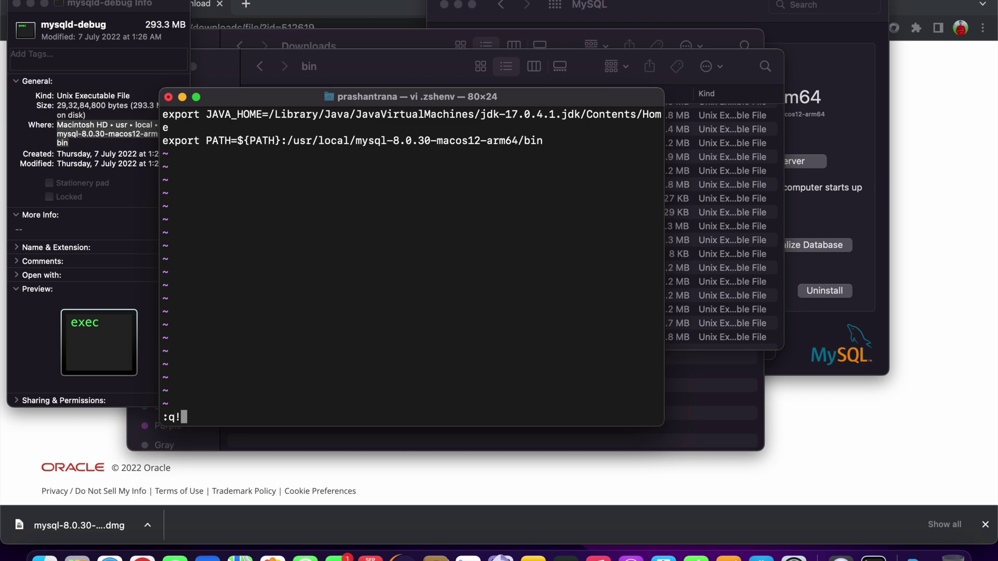
key("Return")
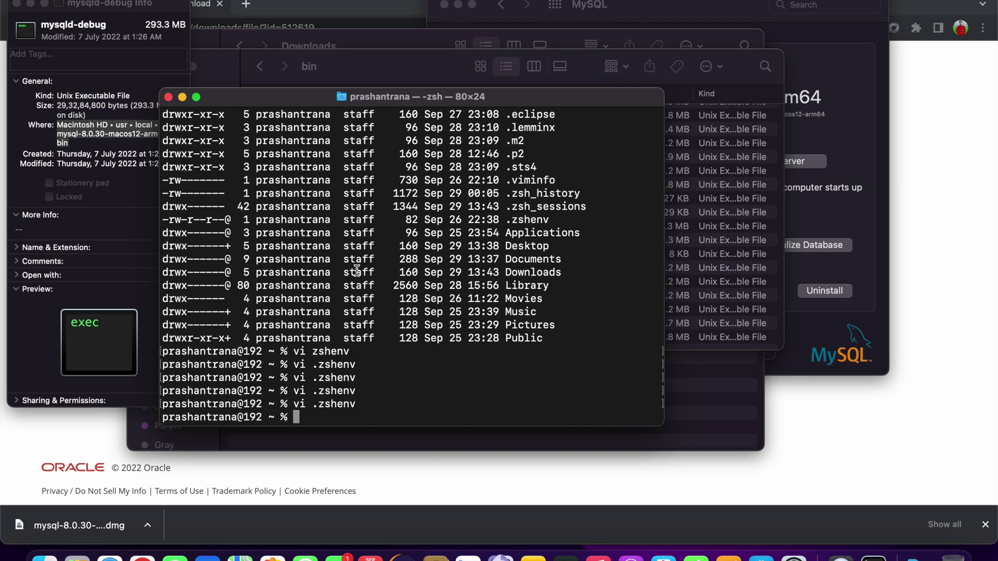
Exit the zsh session, close the Terminal window and quit Terminal from the Dock.
type("exit")
key("Return")
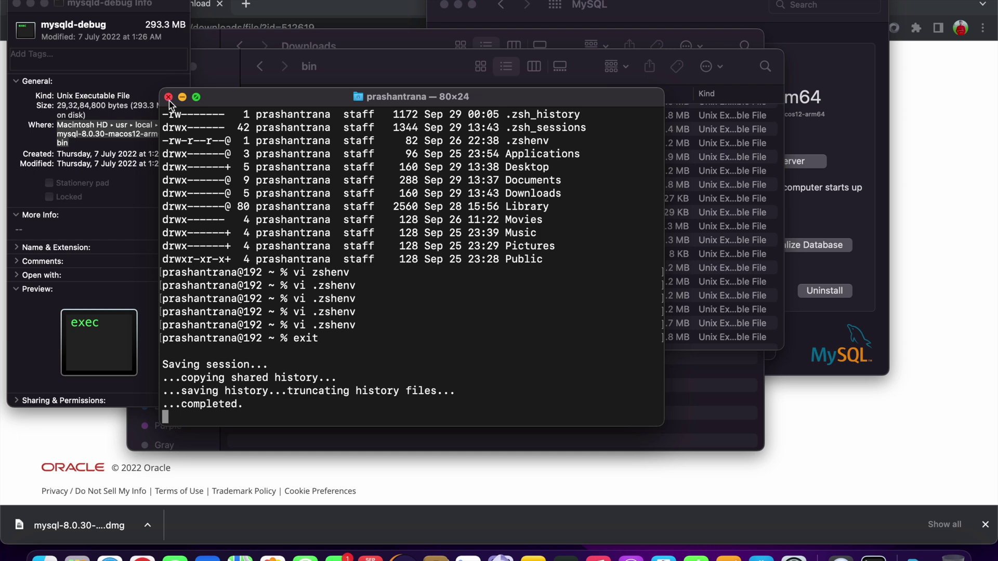
left_click(169, 98)
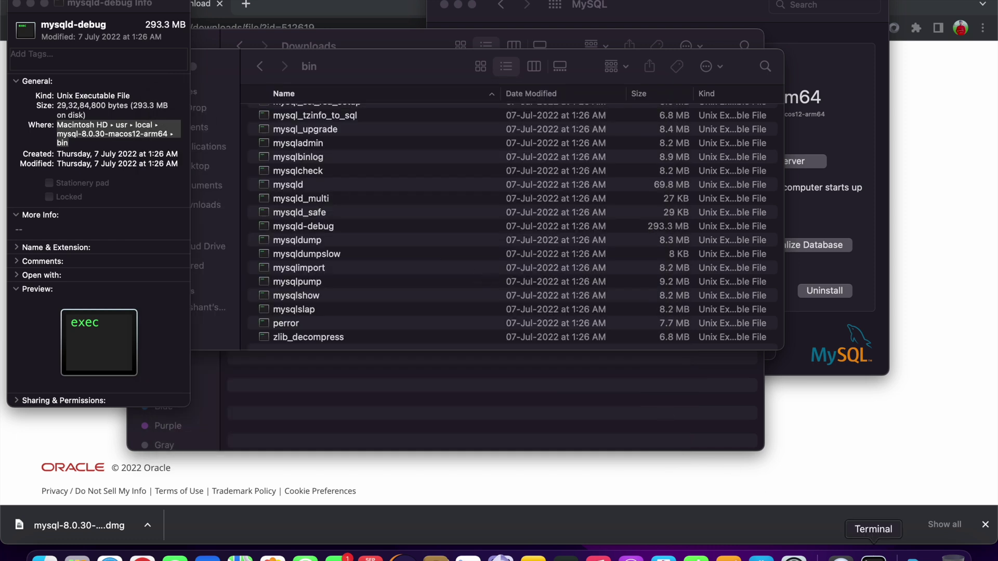
right_click(873, 555)
left_click(865, 526)
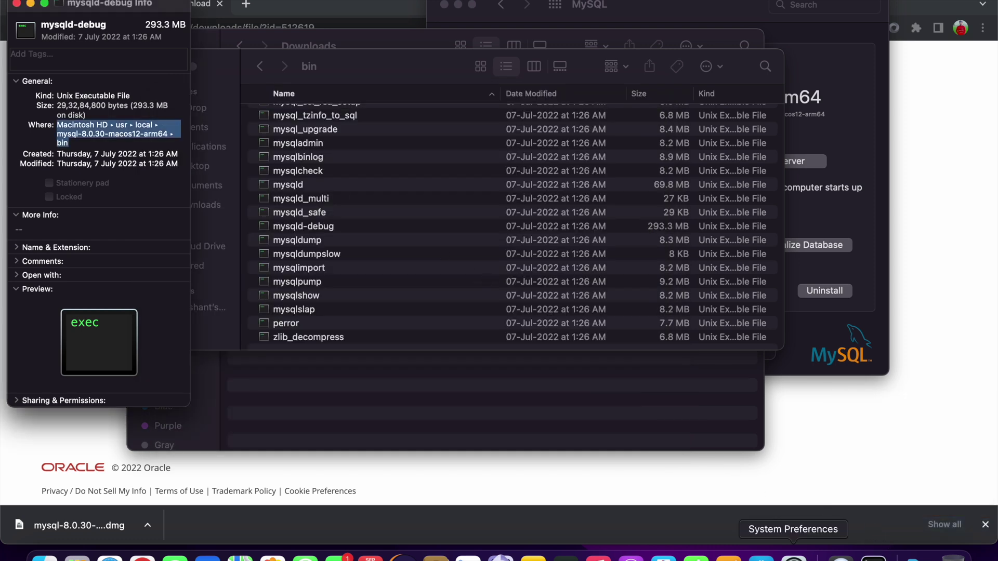
Check the MySQL pane shows the 8.0.30-arm64 server running, then launch Terminal via Spotlight.
left_click(794, 557)
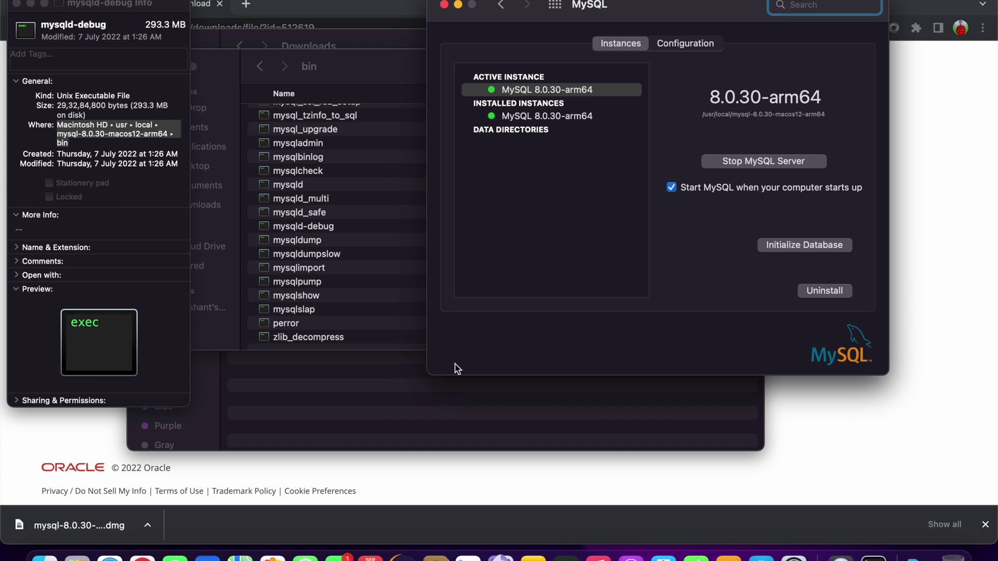
key("super+space")
type("terminal")
key("Return")
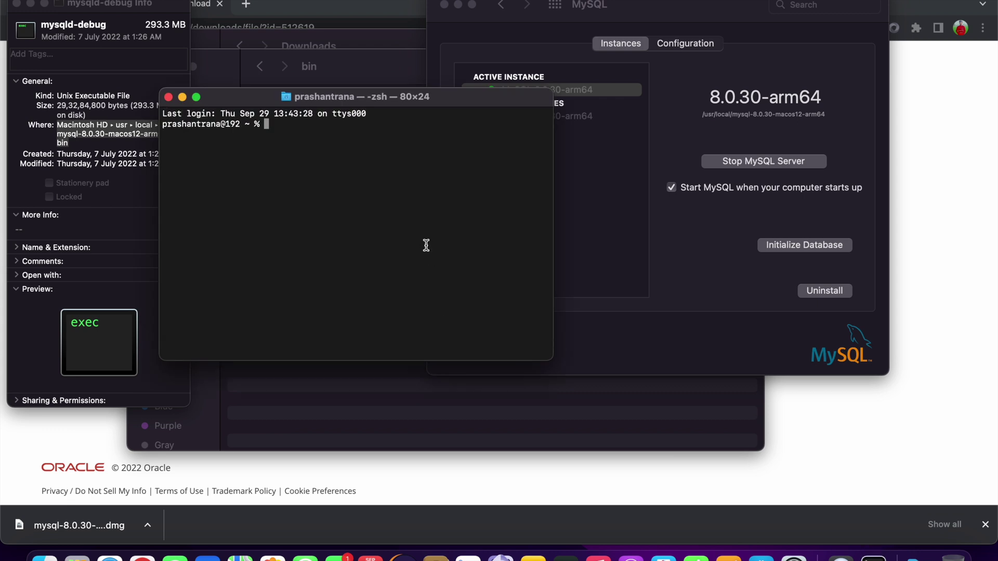
Enlarge the Terminal font and log into MySQL as root with 'mysql -u root -p' and the password.
key("super+plus")
key("super+plus")
key("super+plus")
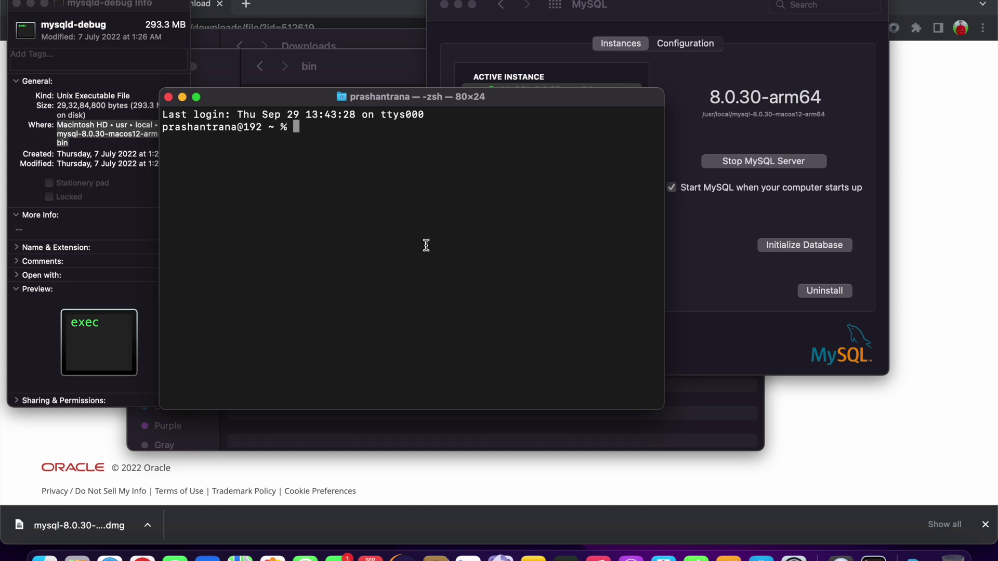
type("mysql -u root -p")
key("Return")
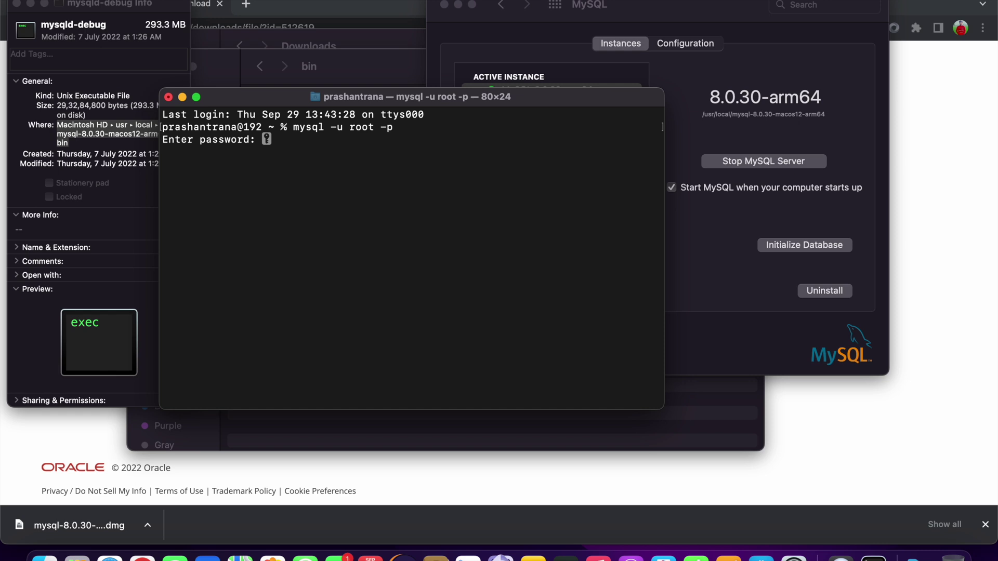
key("Return")
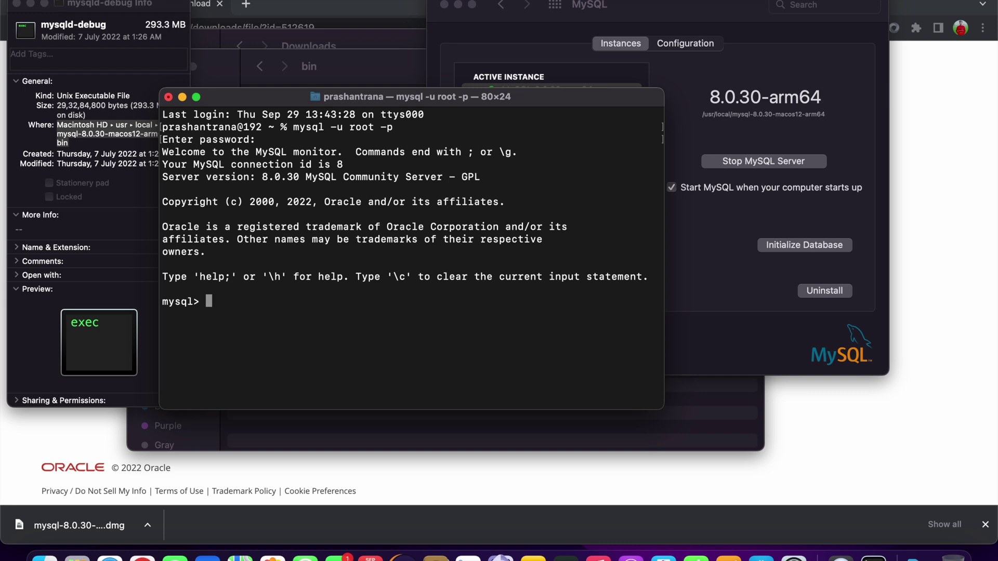
type("create dab")
Create the springjdbc database and list all databases to confirm it exists.
key("BackSpace")
type("tabase ")
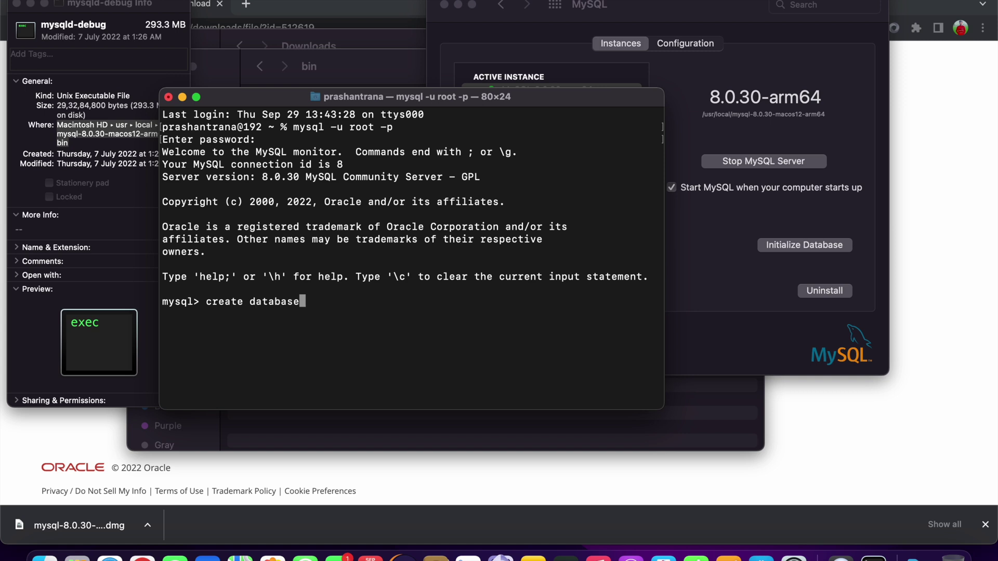
type("s")
key("BackSpace")
type("springjdbc;")
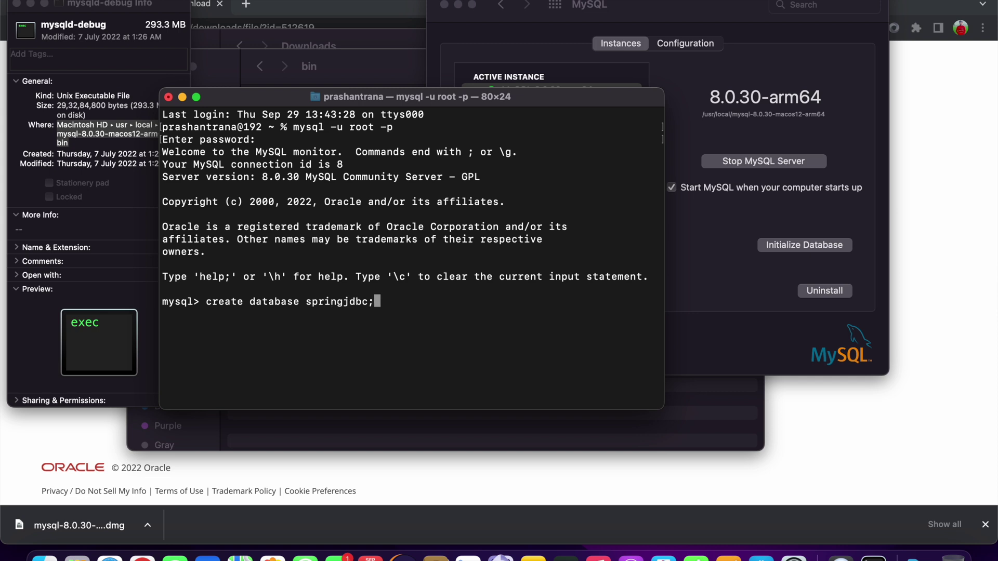
key("Return")
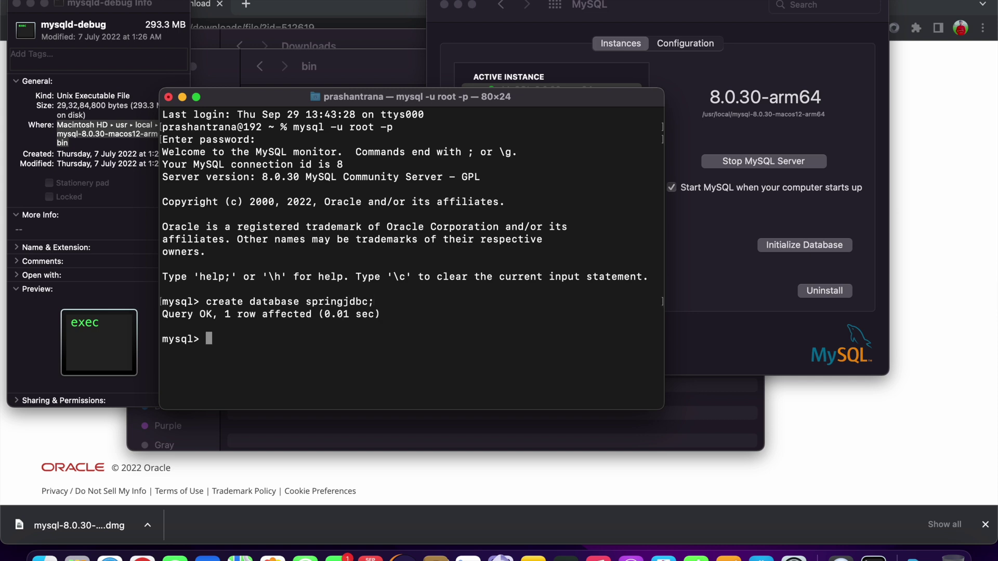
type("show databases")
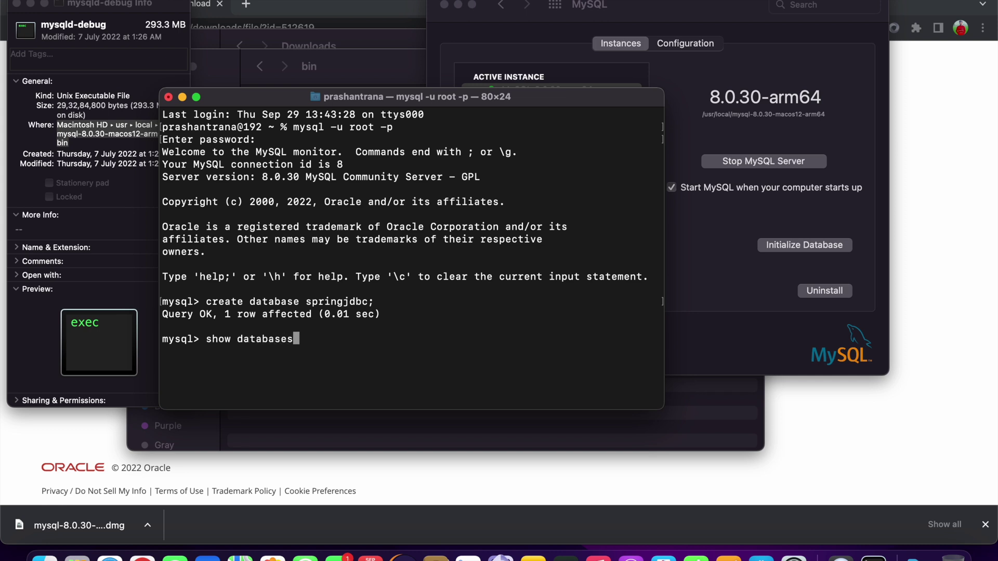
type(";")
key("Return")
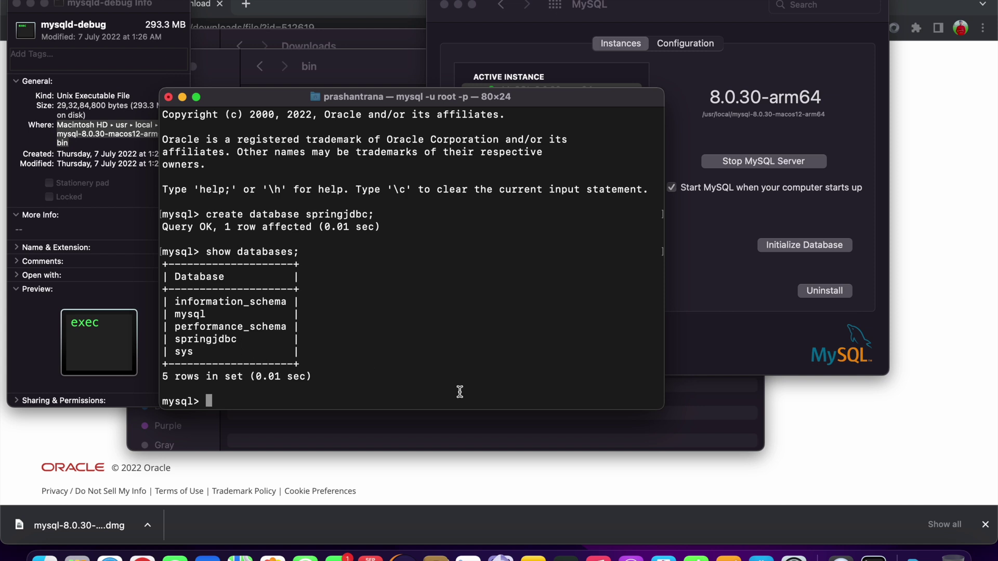
Switch to springjdbc with 'use springjdbc;' and run 'show tables;' to see it is empty.
type("use springjdbc;")
key("Return")
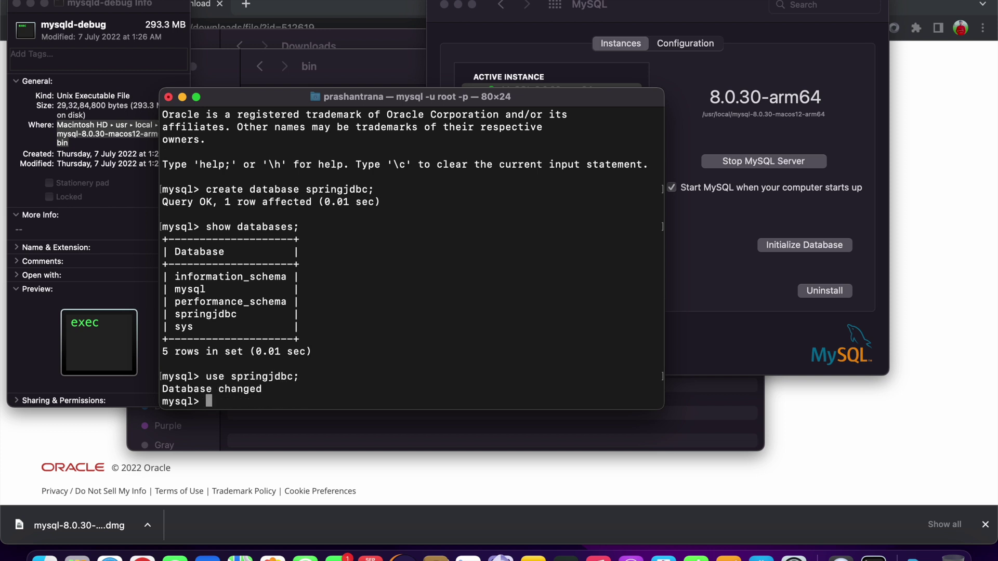
type("show tables;")
key("Return")
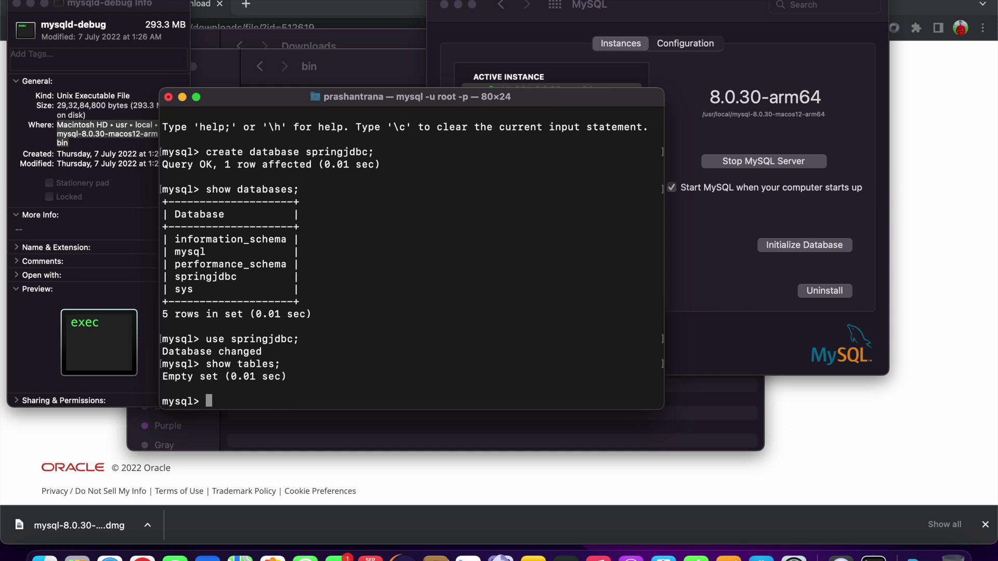